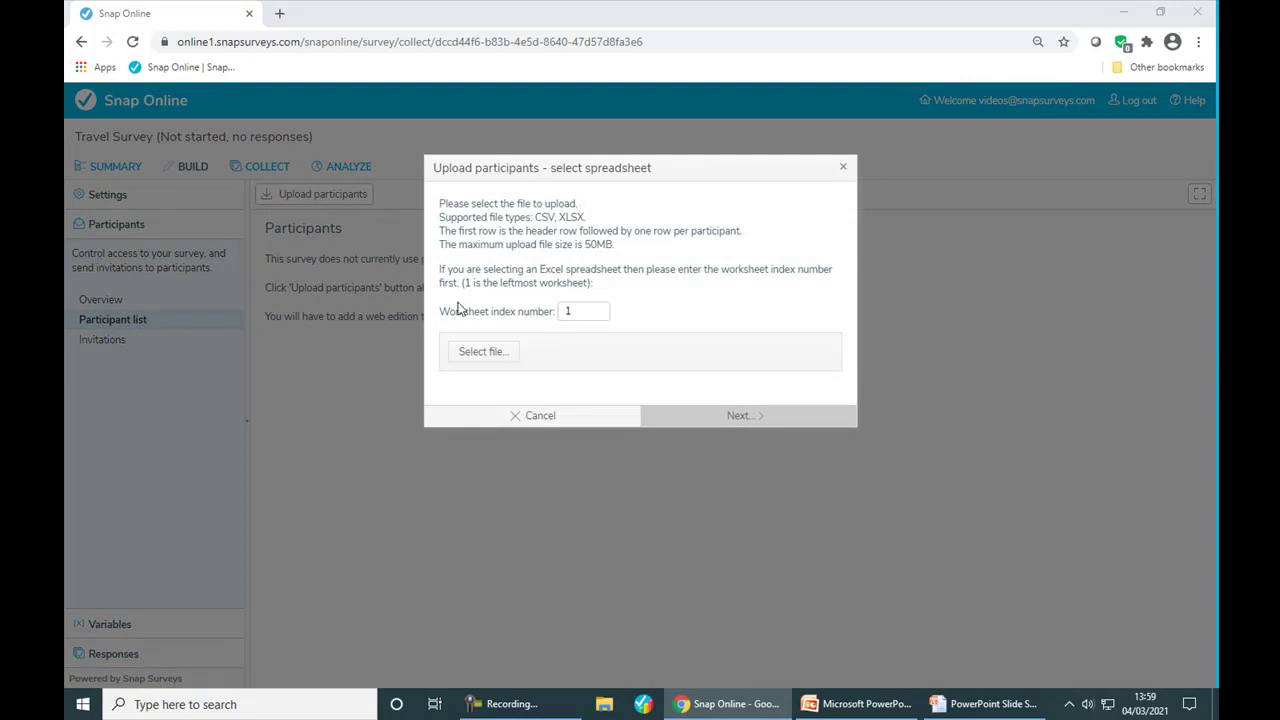
# Select SMS Invitations.xlsx as the participant spreadsheet and enable email invites / reminders with data seeded into them
pyautogui.doubleClick(289, 173)
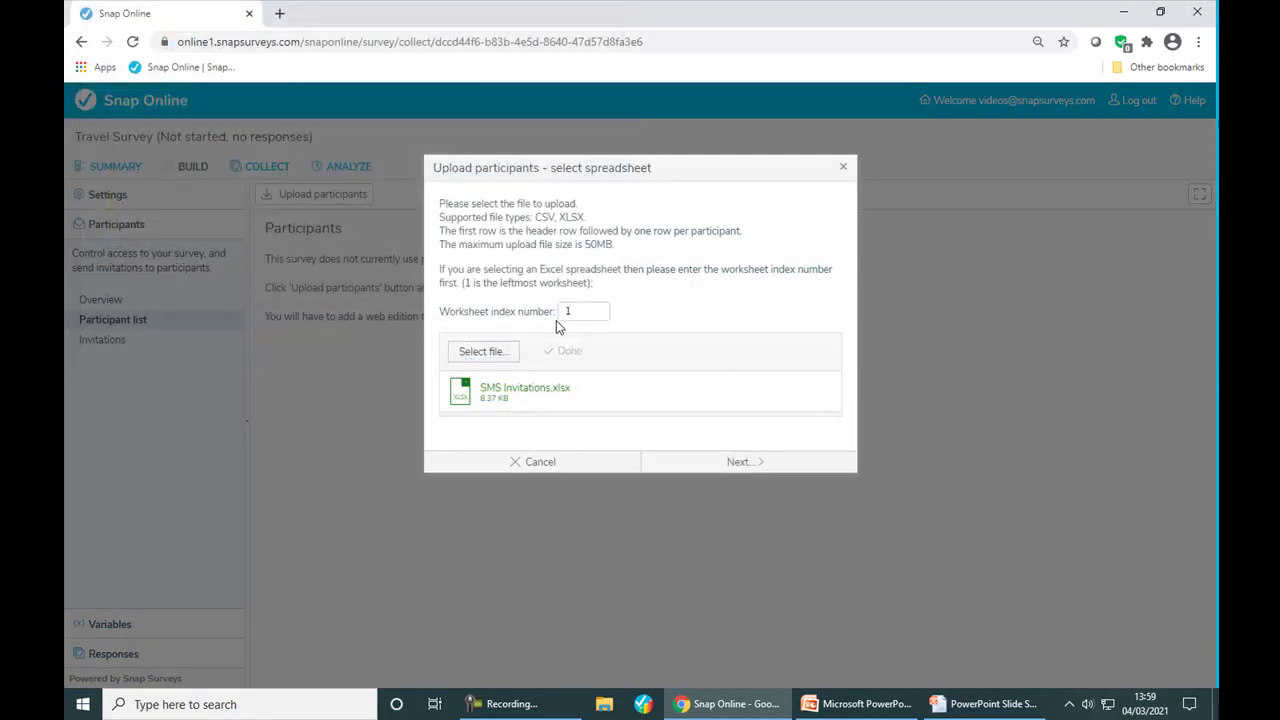
pyautogui.click(727, 468)
pyautogui.click(512, 208)
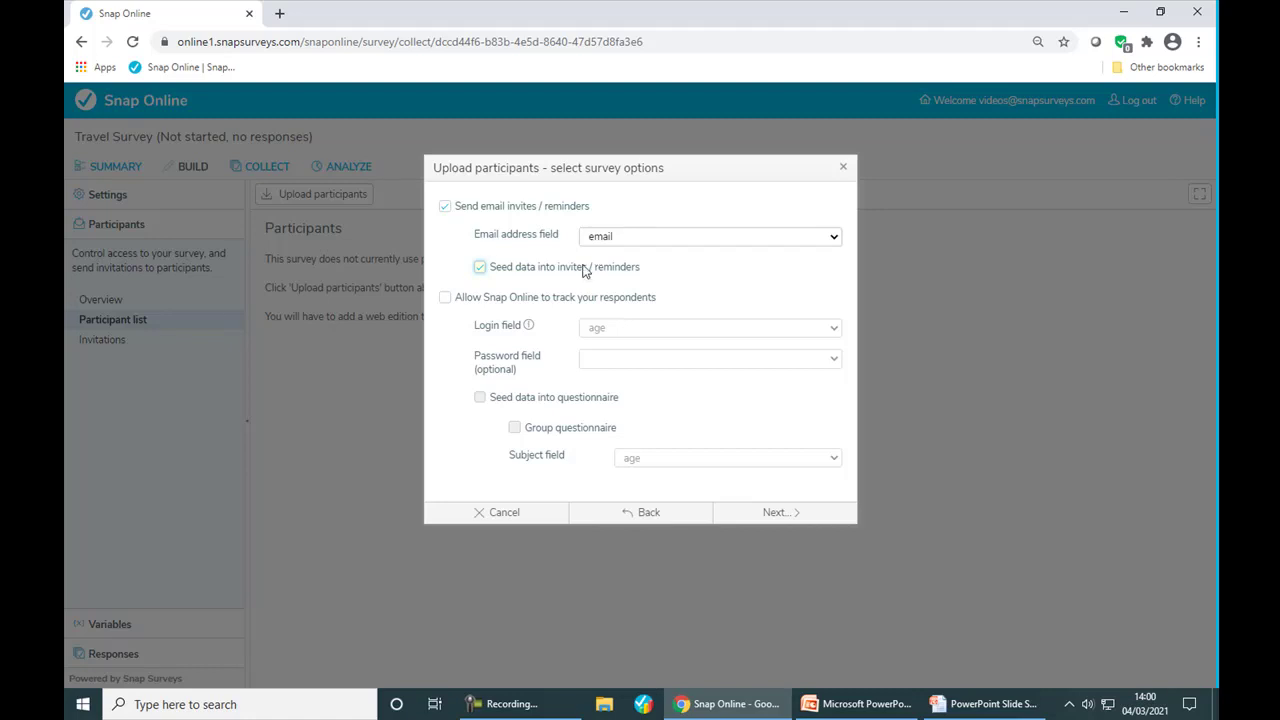
# Let Snap Online track respondents with id as the login field, and enable seeding data into the questionnaire
pyautogui.click(573, 300)
pyautogui.click(527, 401)
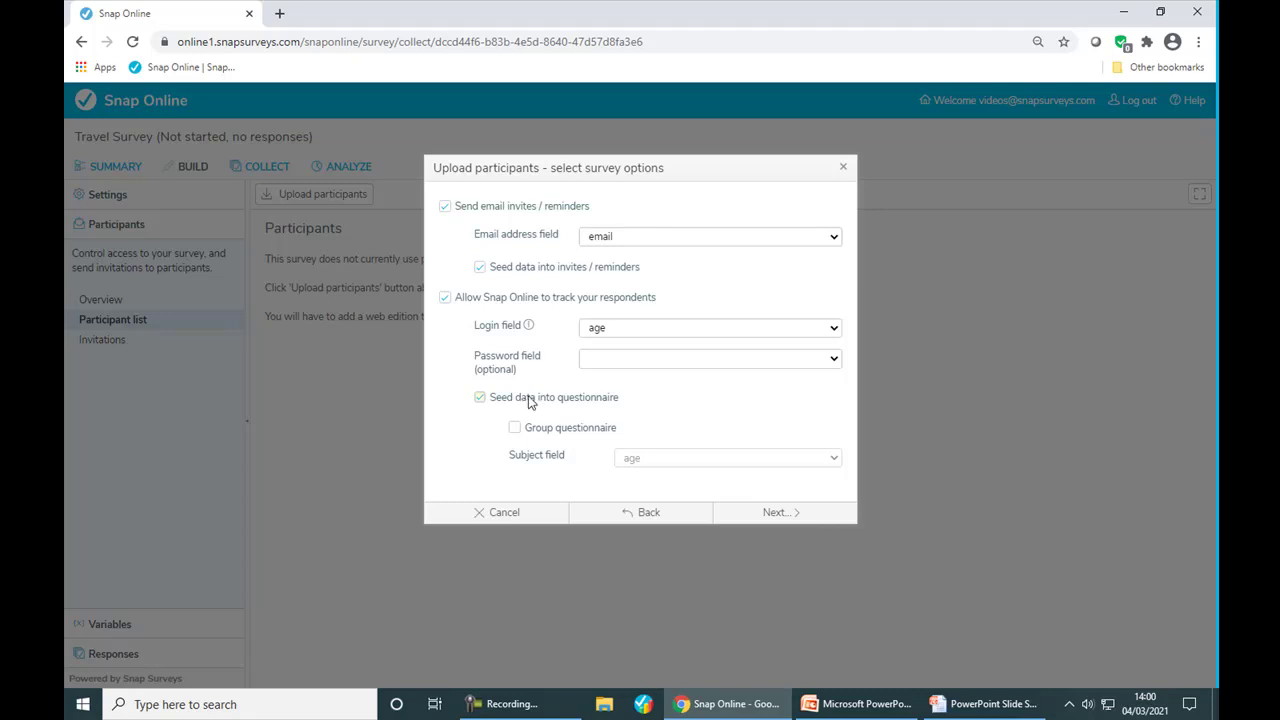
pyautogui.click(626, 332)
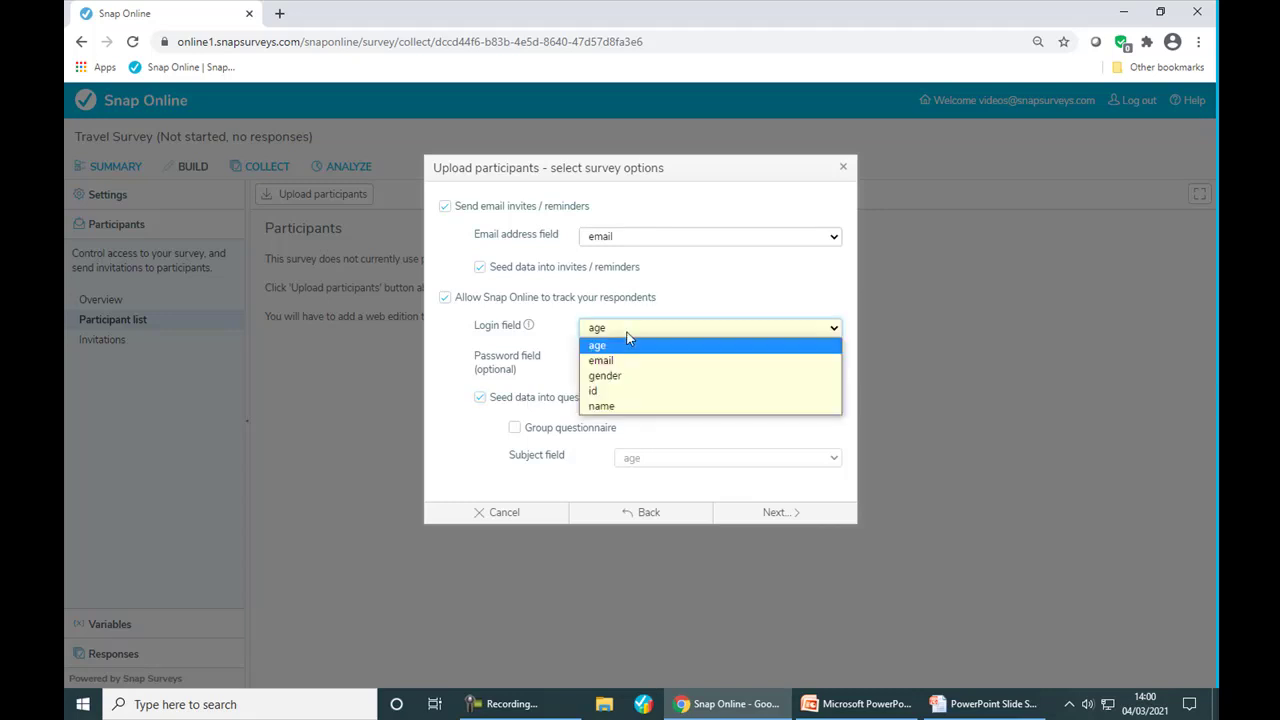
pyautogui.click(616, 391)
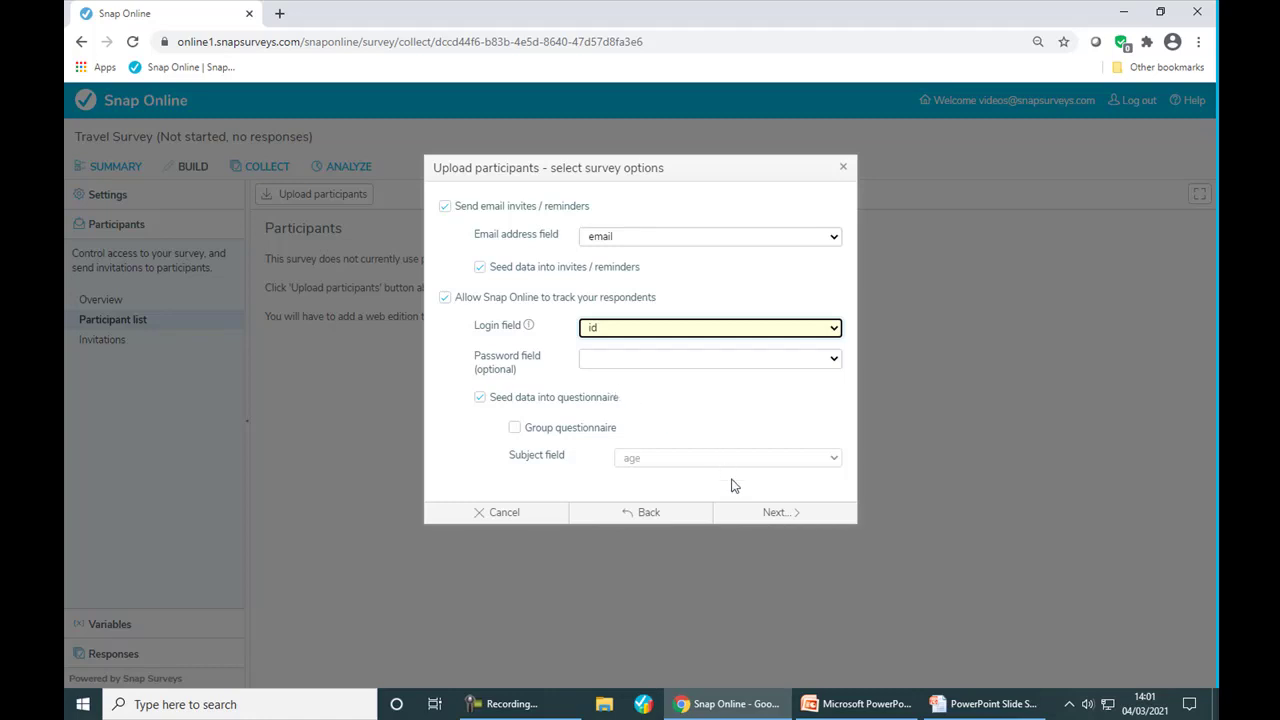
pyautogui.click(752, 511)
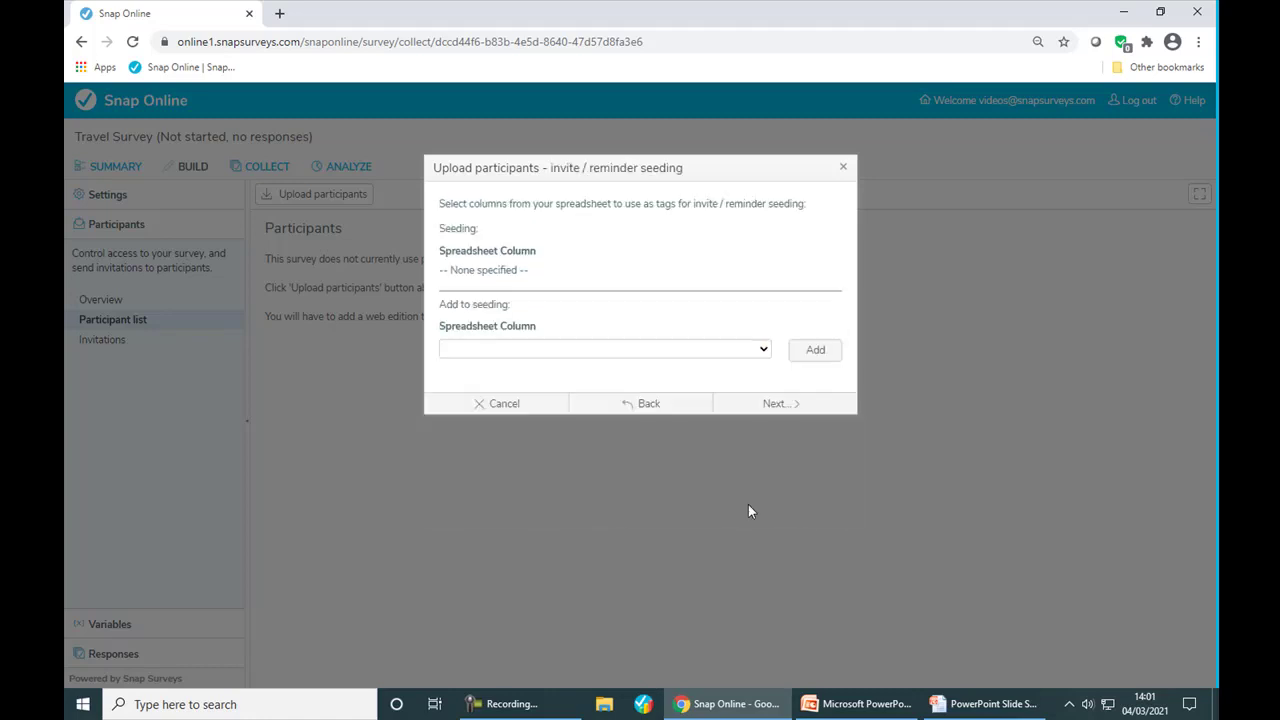
# Add the name column to the invite / reminder seeding and continue to questionnaire seeding
pyautogui.click(764, 350)
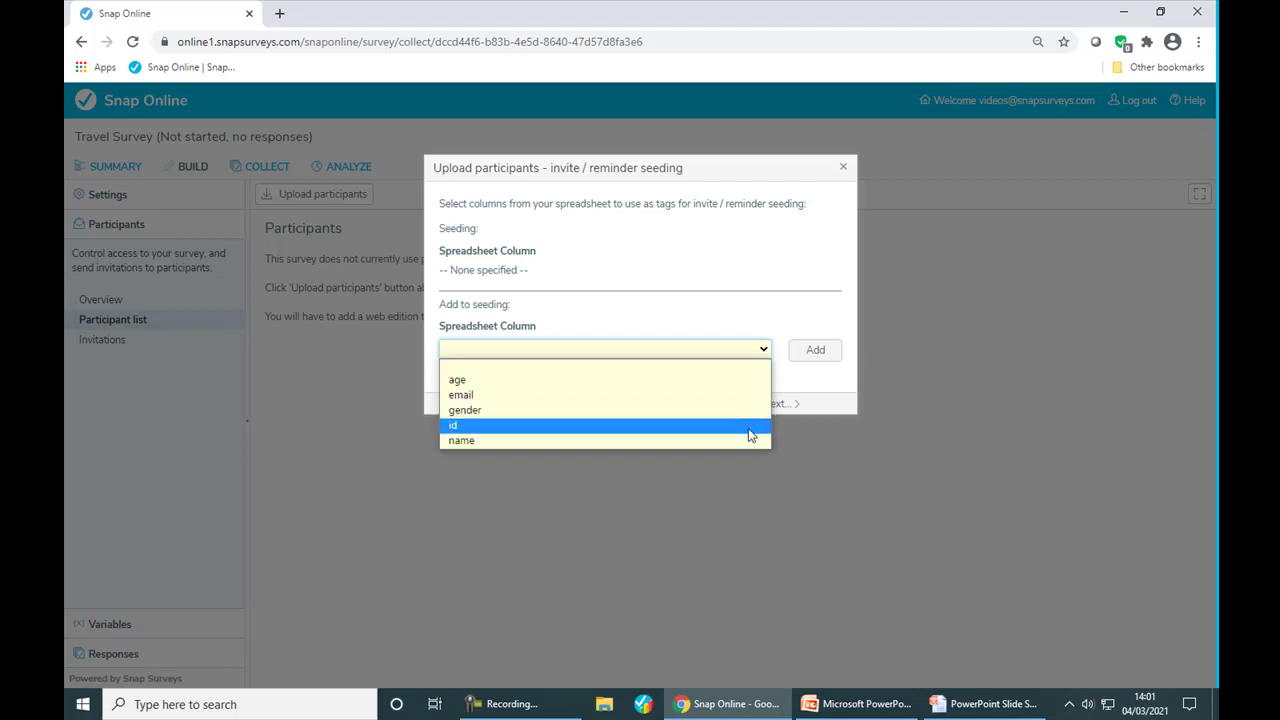
pyautogui.click(748, 439)
pyautogui.click(804, 350)
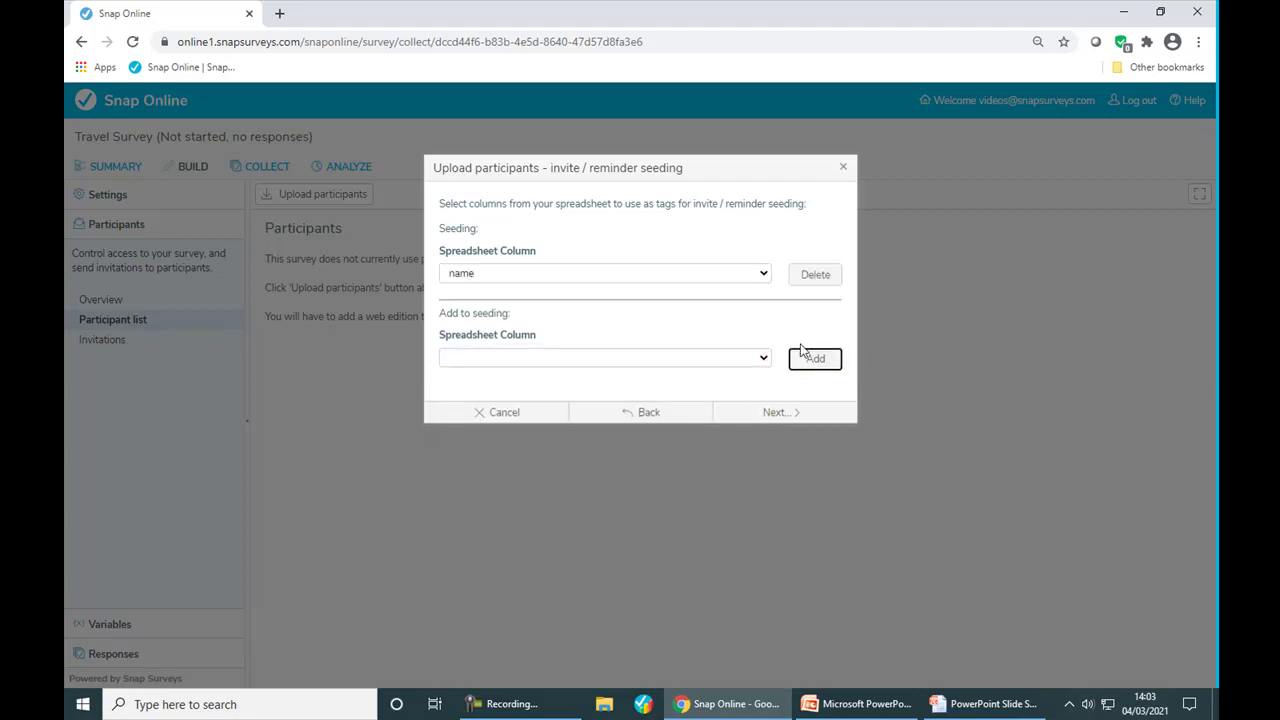
pyautogui.click(780, 413)
# Add a questionnaire seeding entry linking the gender column to Q5 - Respondent gender
pyautogui.click(594, 389)
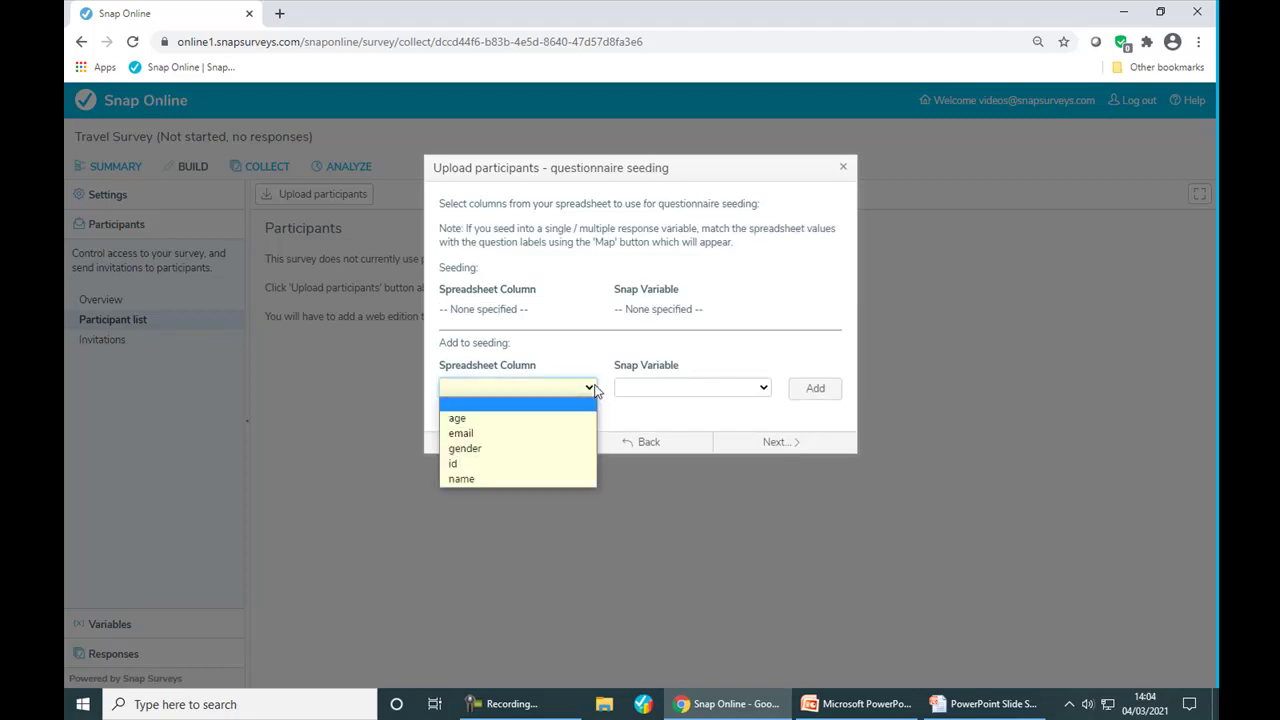
pyautogui.click(570, 448)
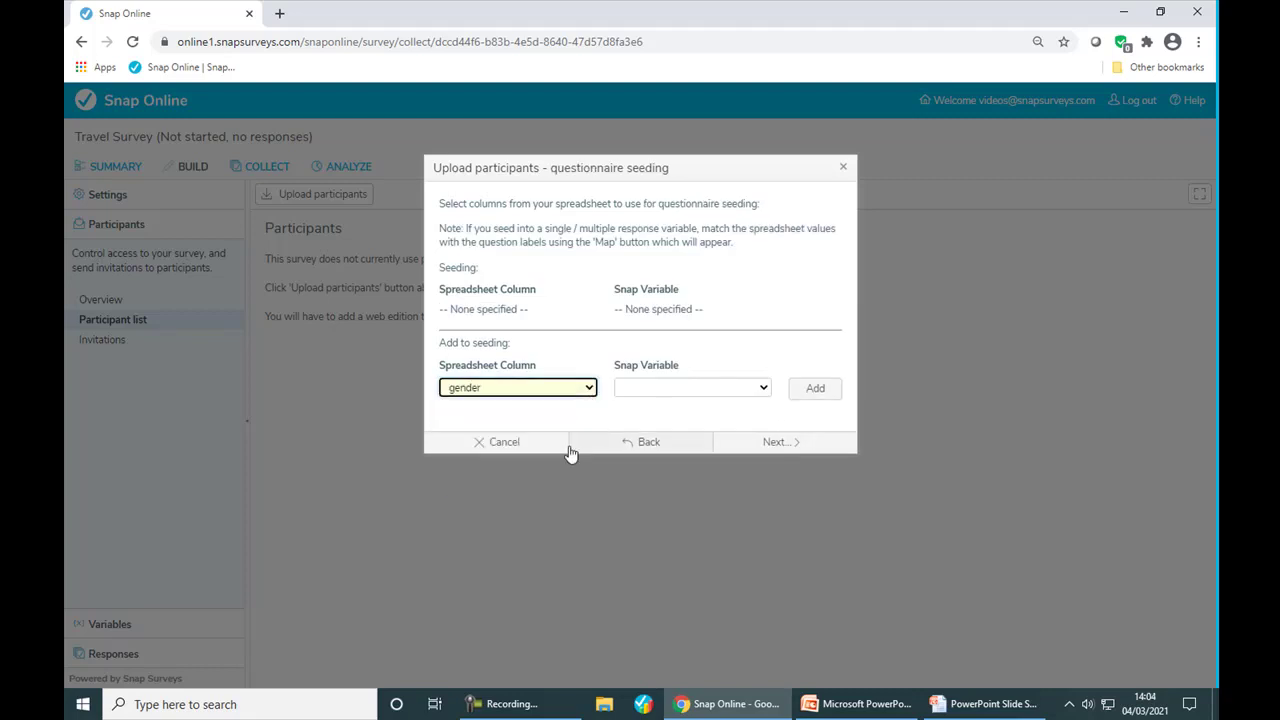
pyautogui.click(757, 389)
pyautogui.scroll(-1, 760, 356)
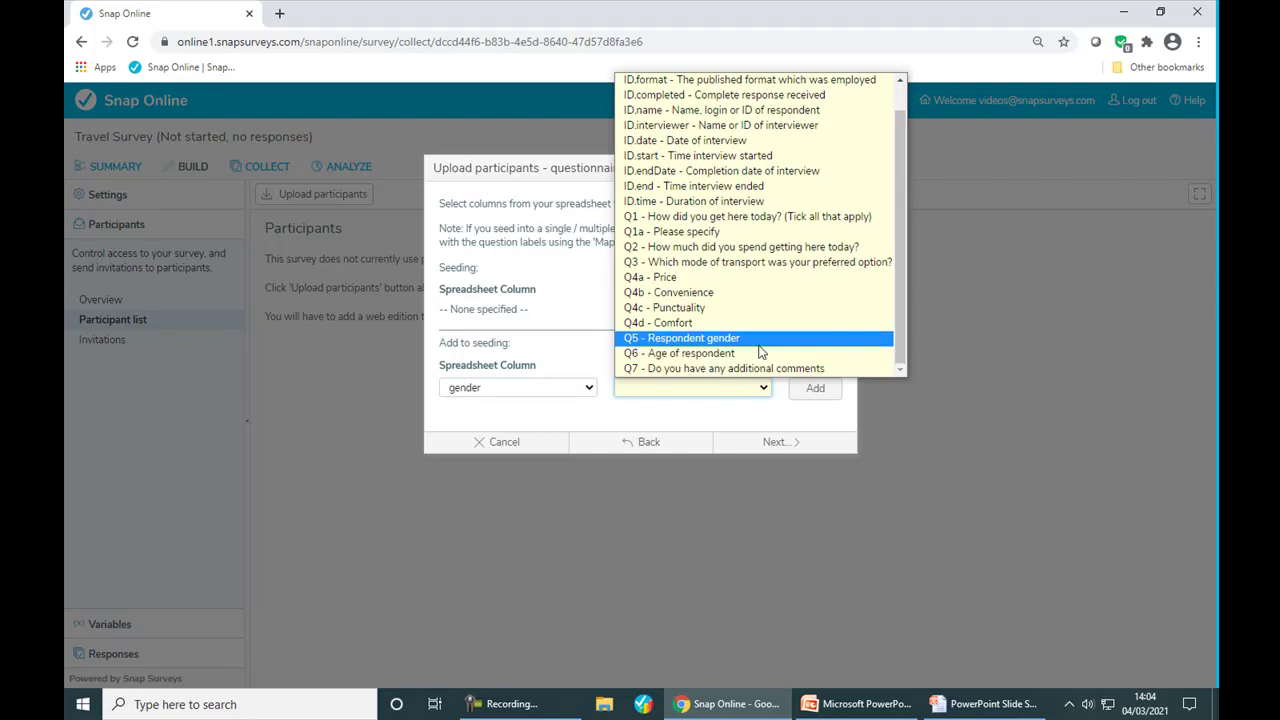
pyautogui.click(760, 341)
pyautogui.click(792, 395)
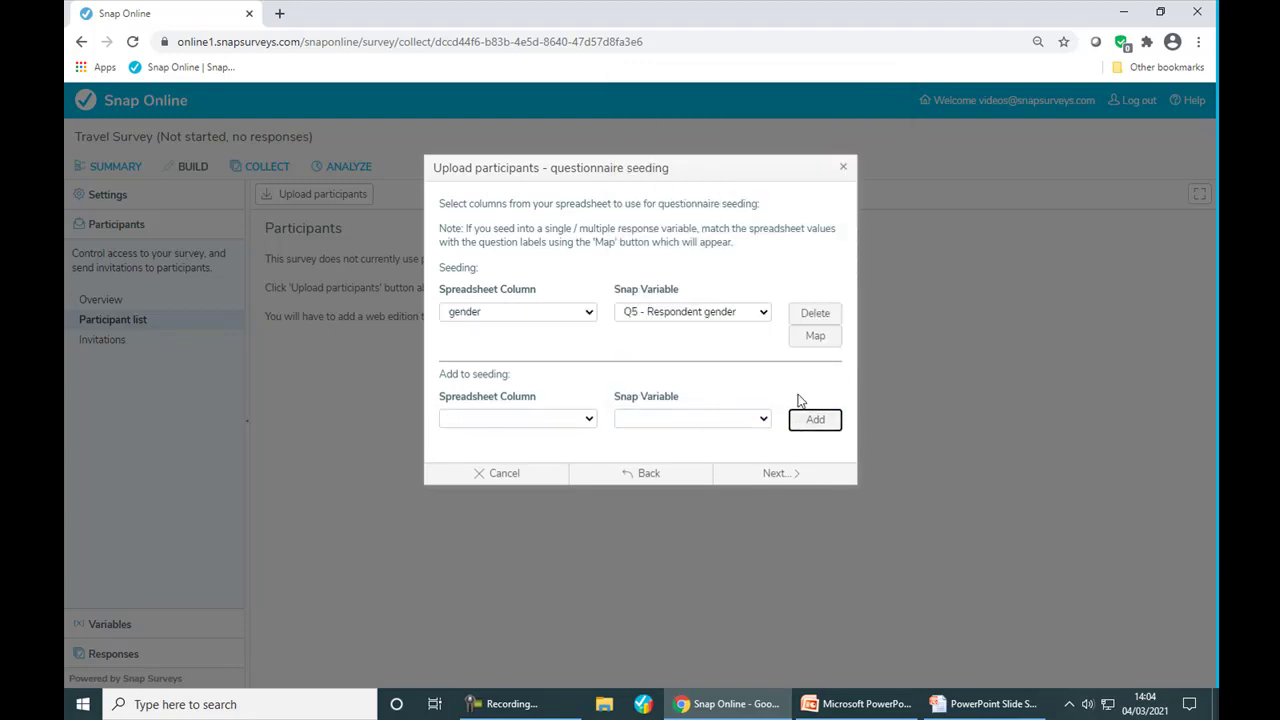
# Add a questionnaire seeding entry linking the age column to Q6 - Age of respondent
pyautogui.click(585, 420)
pyautogui.click(575, 449)
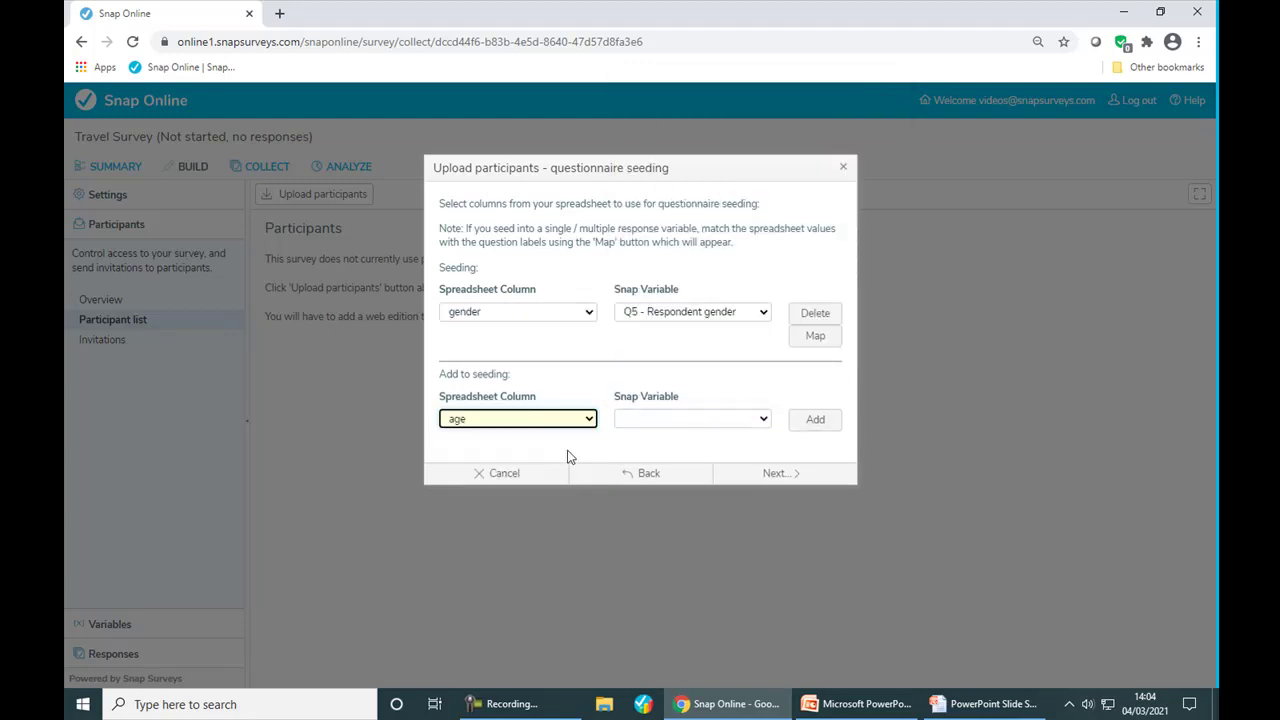
pyautogui.click(758, 419)
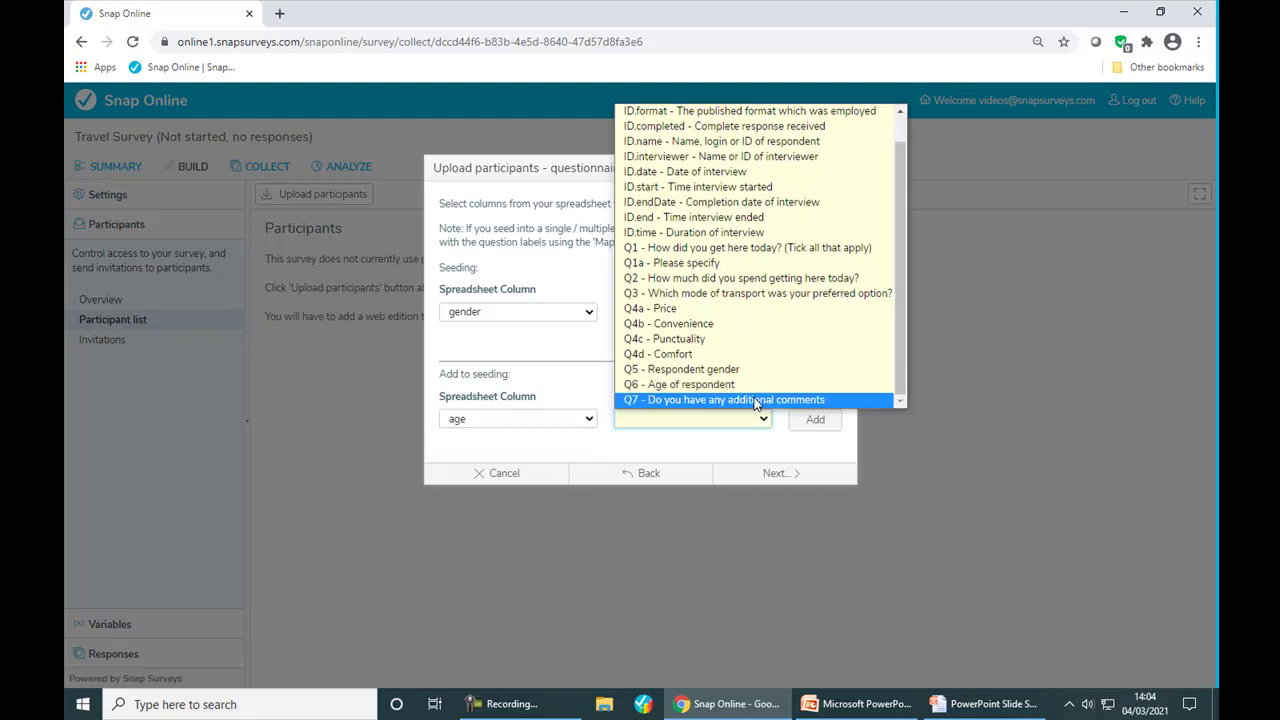
pyautogui.scroll(-1, 757, 400)
pyautogui.click(756, 391)
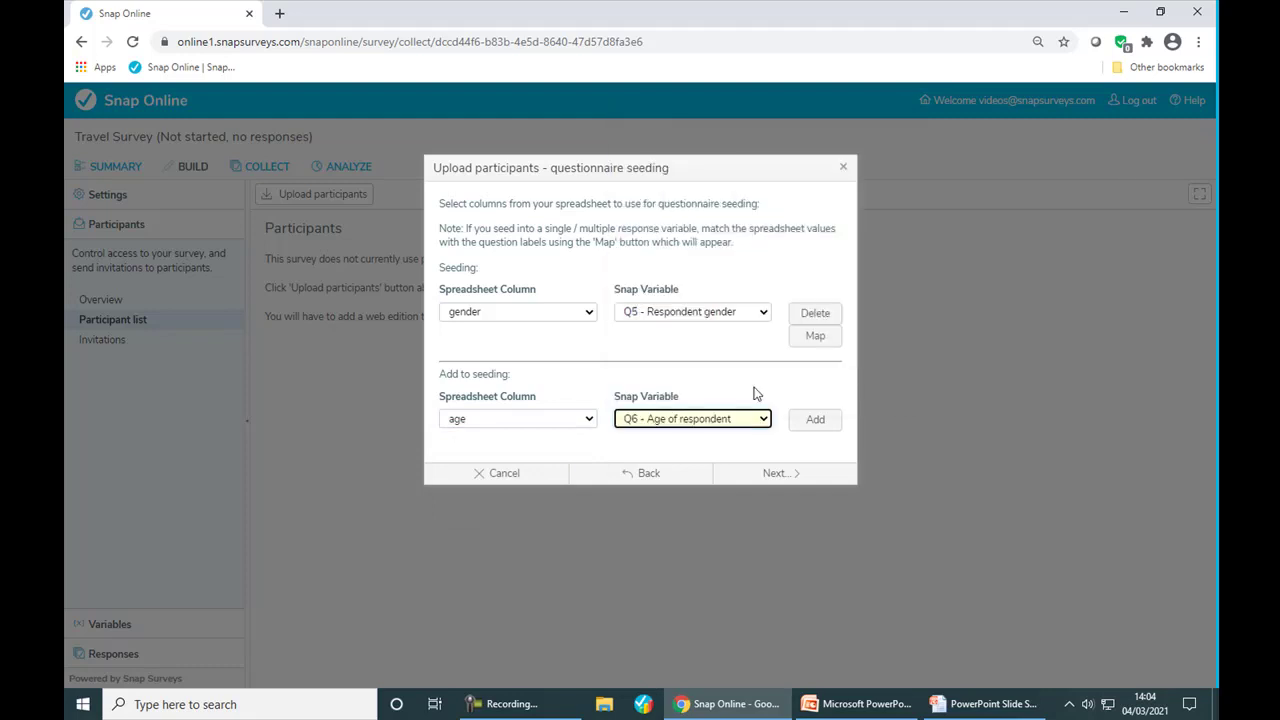
pyautogui.click(796, 421)
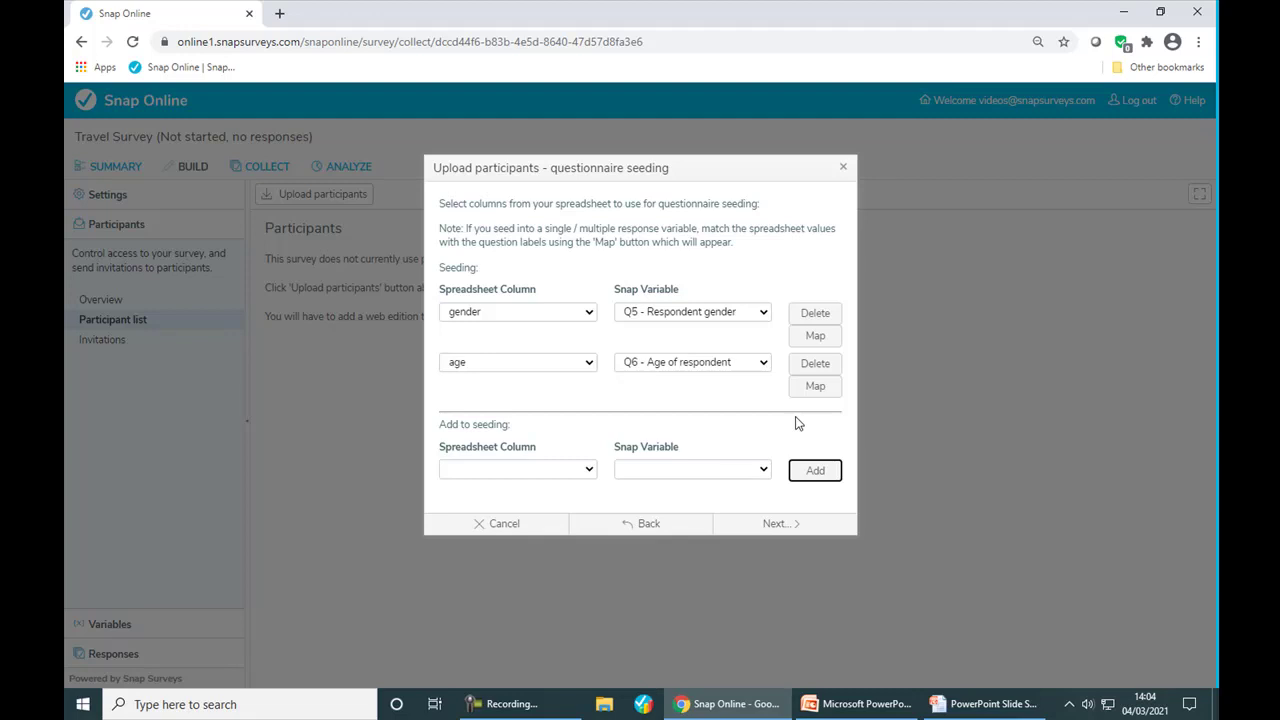
# Confirm the gender mapping of female and male, and map age values 1, 2 and 4 to 16 to 24, 25 to 44 and 65+
pyautogui.click(796, 340)
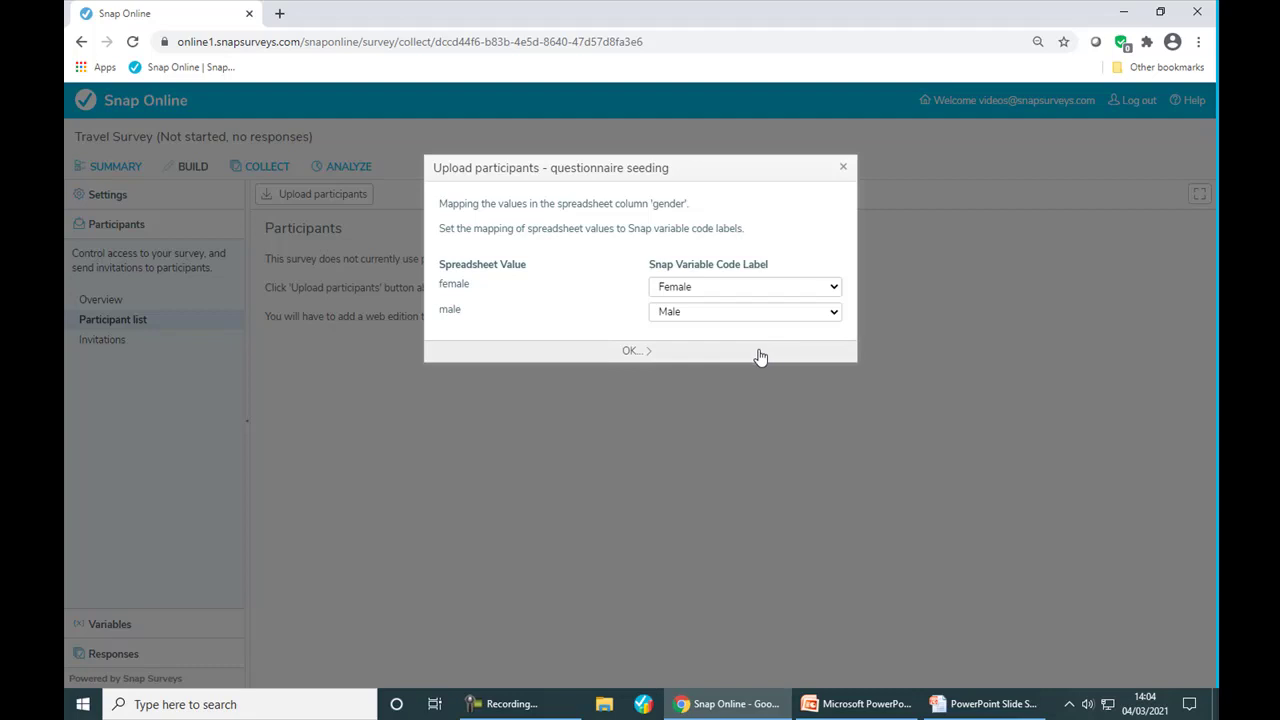
pyautogui.click(760, 355)
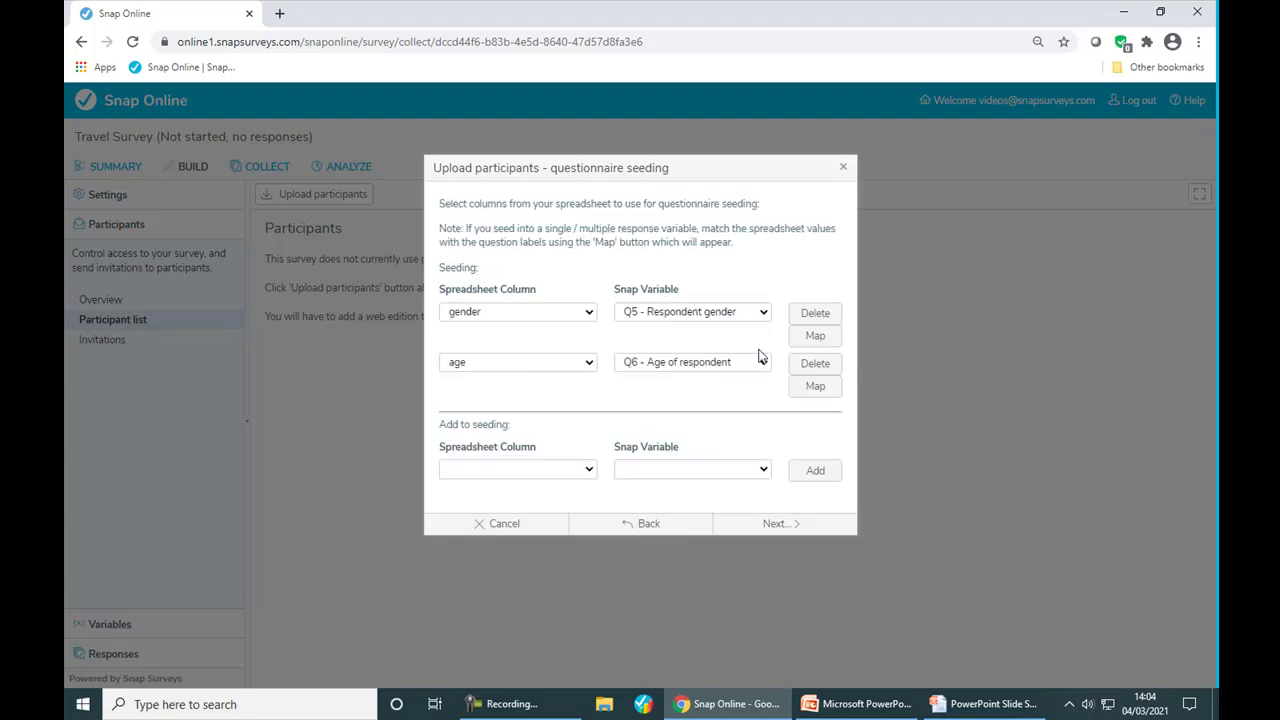
pyautogui.click(812, 386)
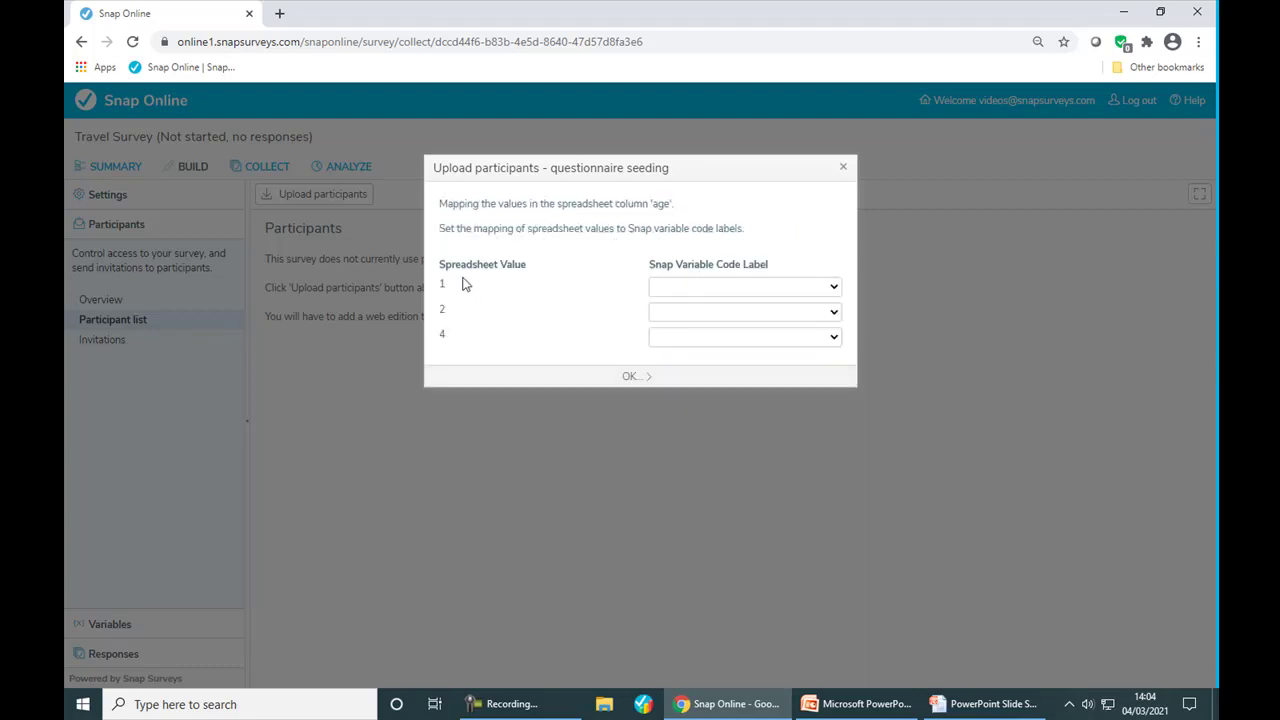
pyautogui.click(828, 288)
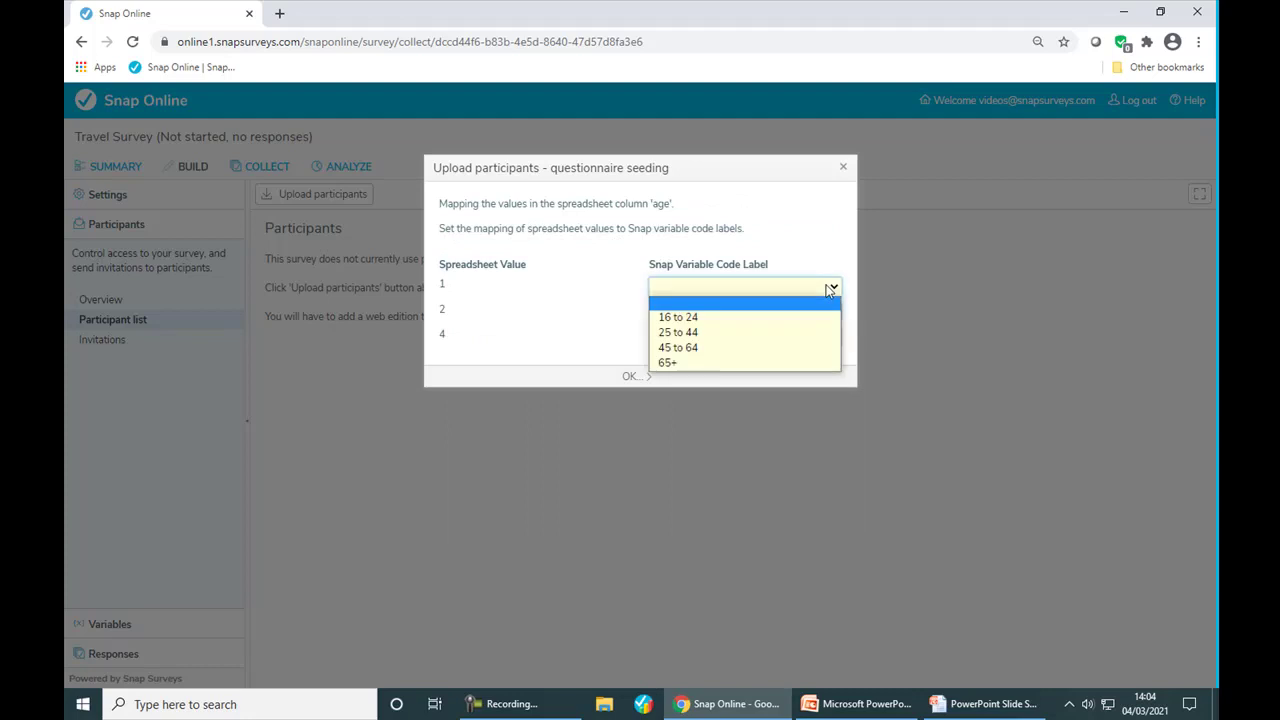
pyautogui.click(826, 317)
pyautogui.click(824, 316)
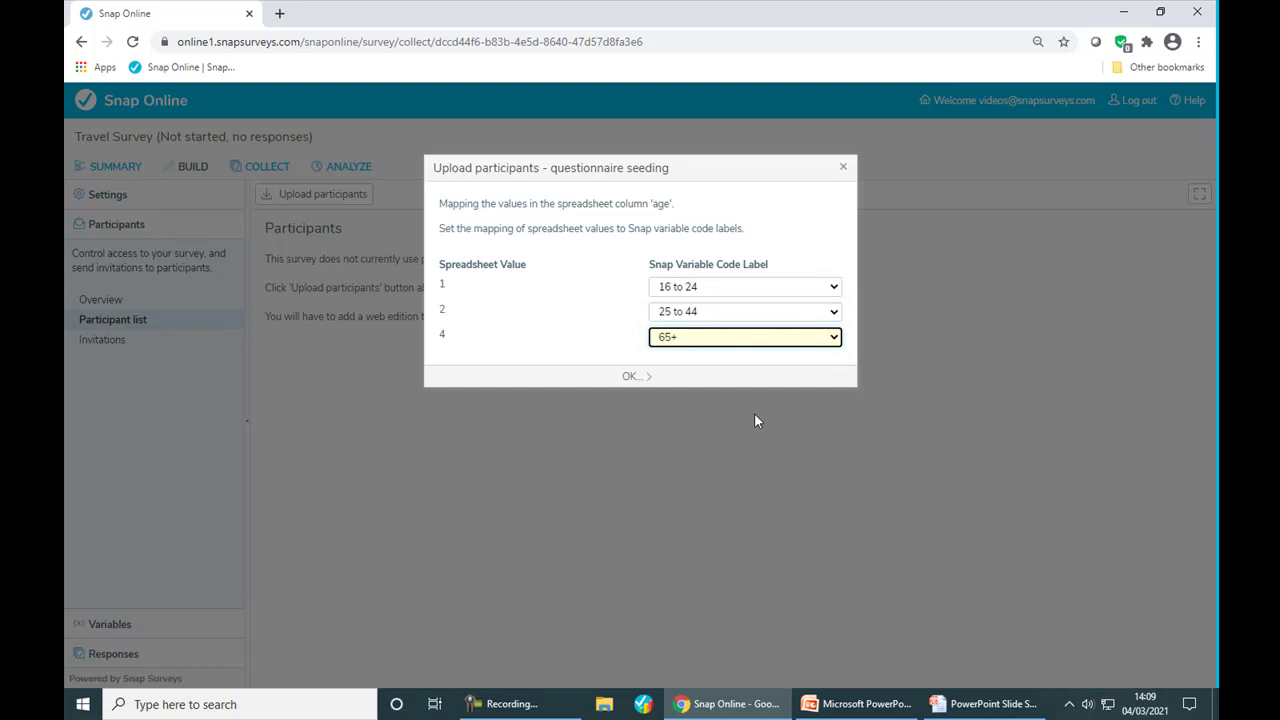
pyautogui.click(741, 380)
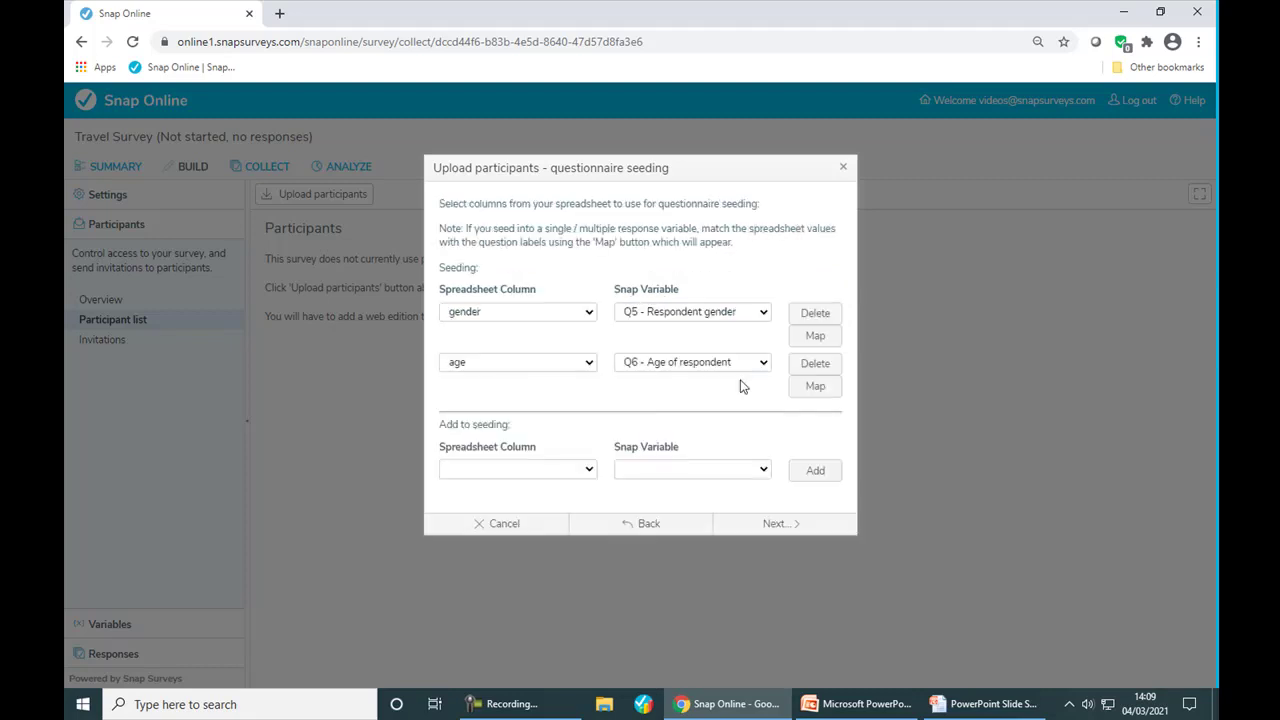
# Upload the participants with the configured seeding settings and finish the upload
pyautogui.click(806, 523)
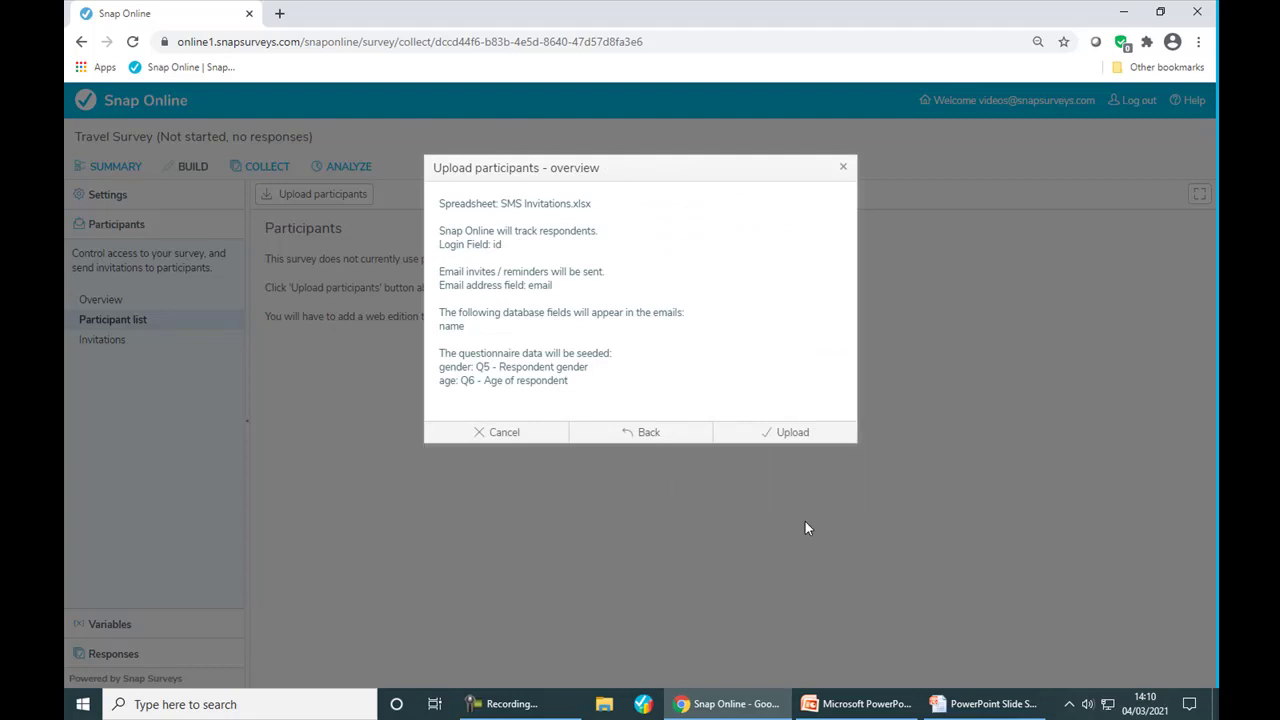
pyautogui.click(790, 433)
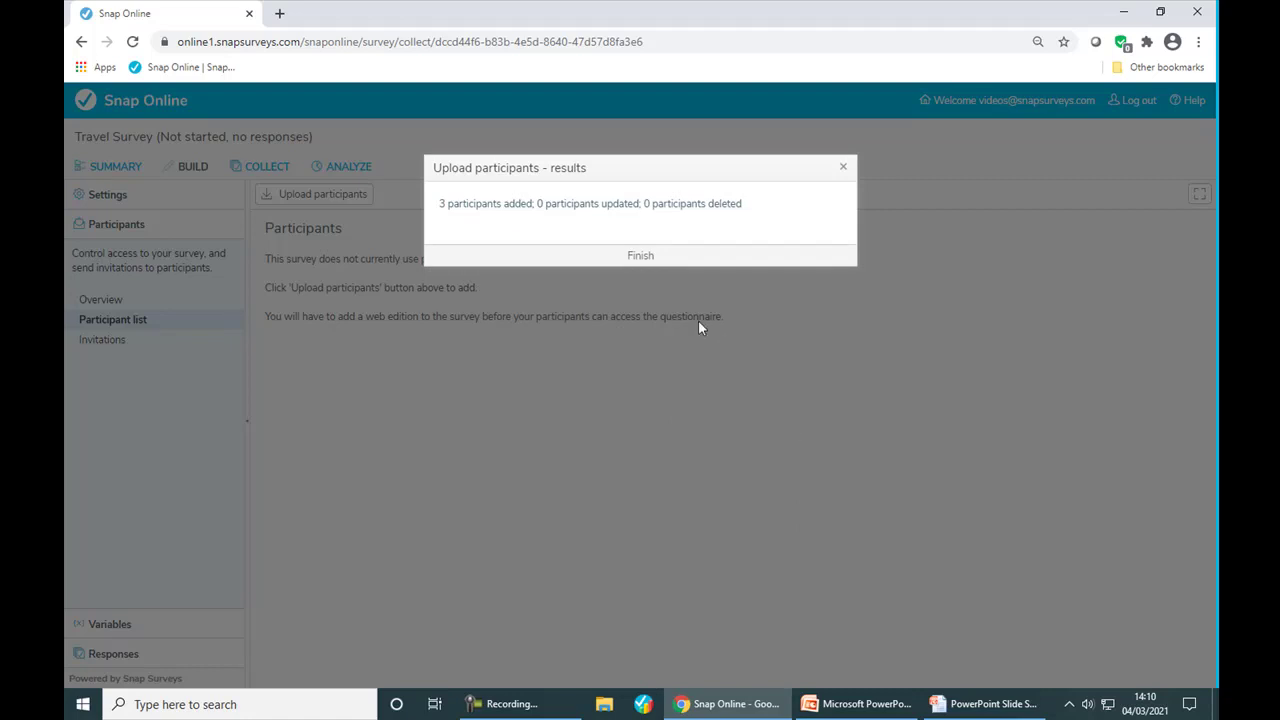
pyautogui.click(632, 258)
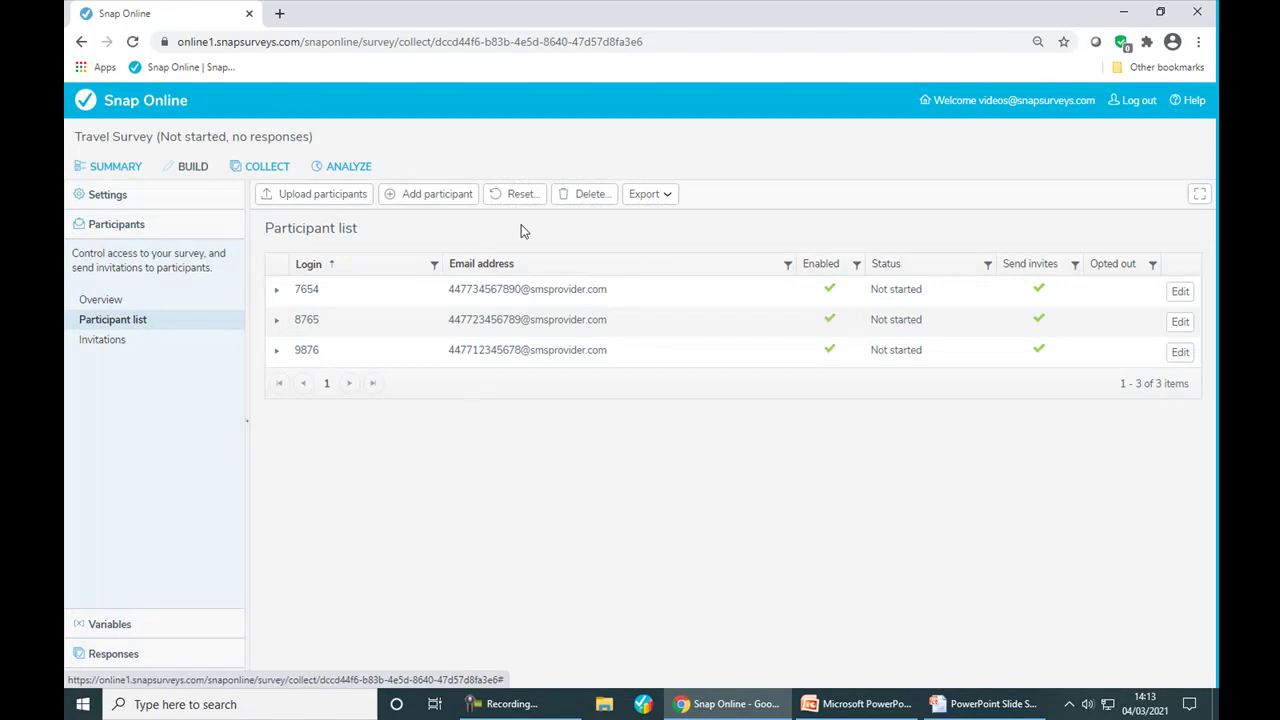
# Review the second participant's seeding details and editable settings, leaving them without changes
pyautogui.click(275, 327)
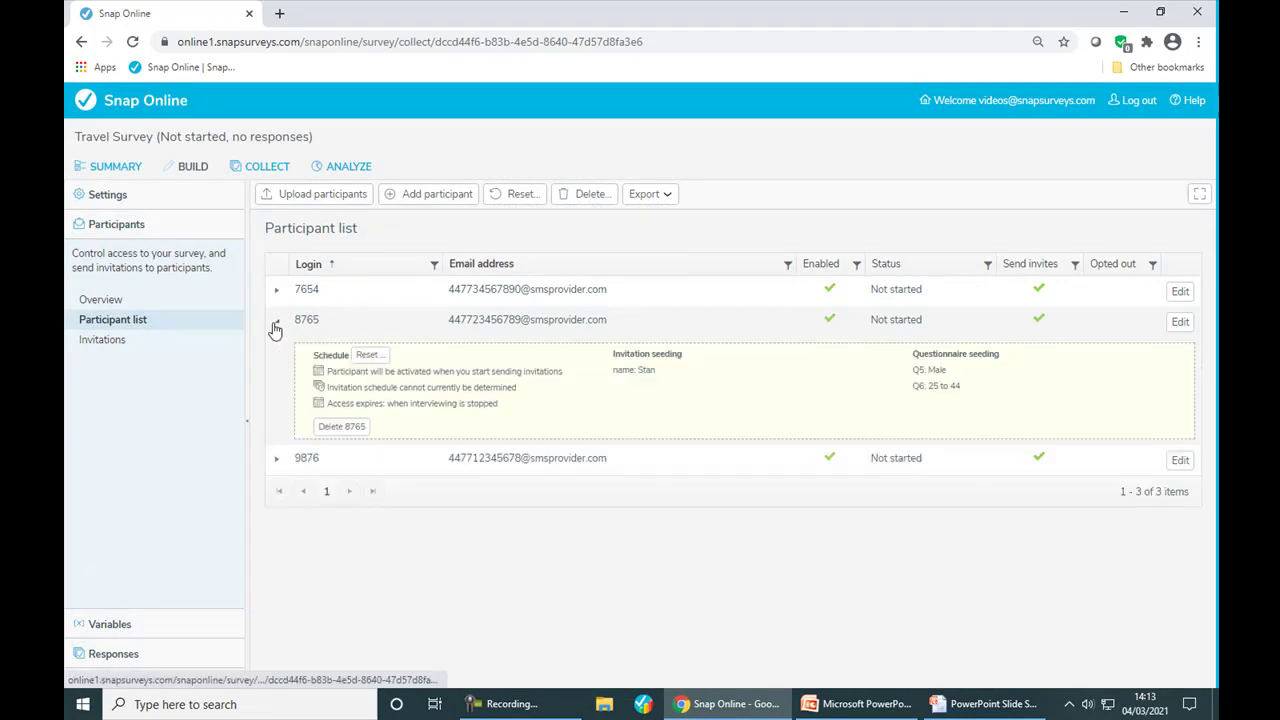
pyautogui.click(1178, 323)
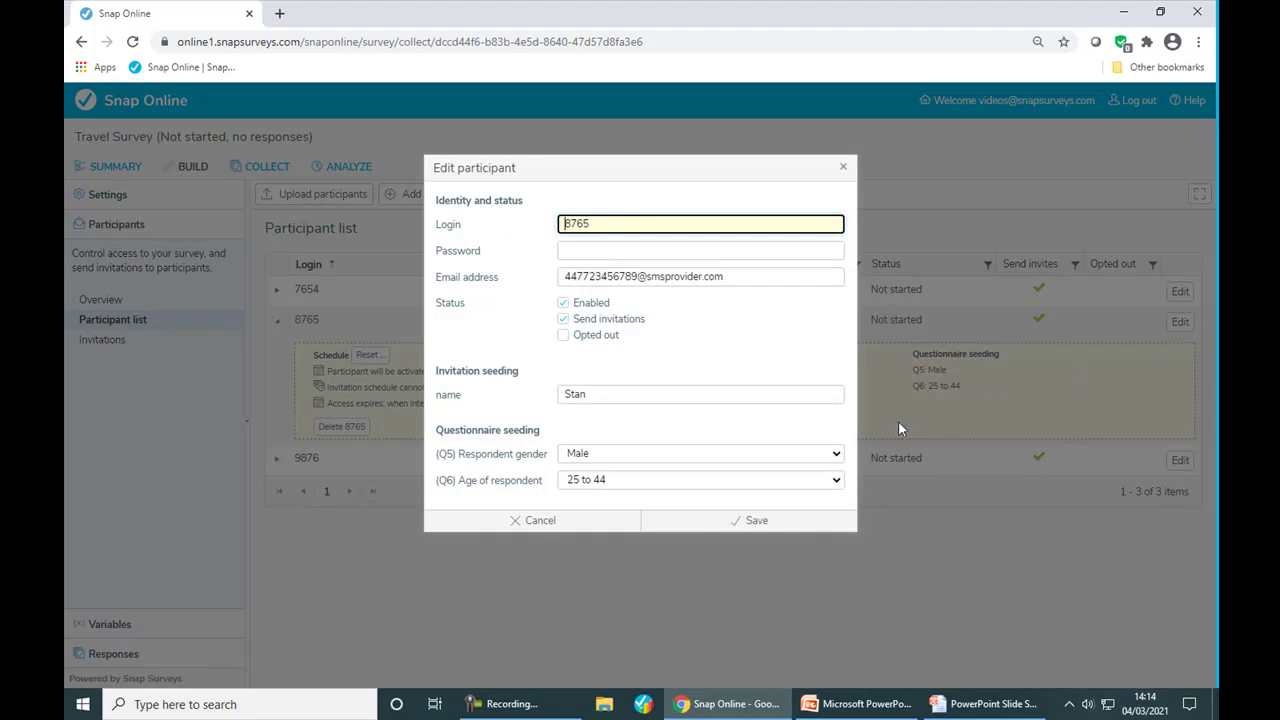
pyautogui.click(592, 519)
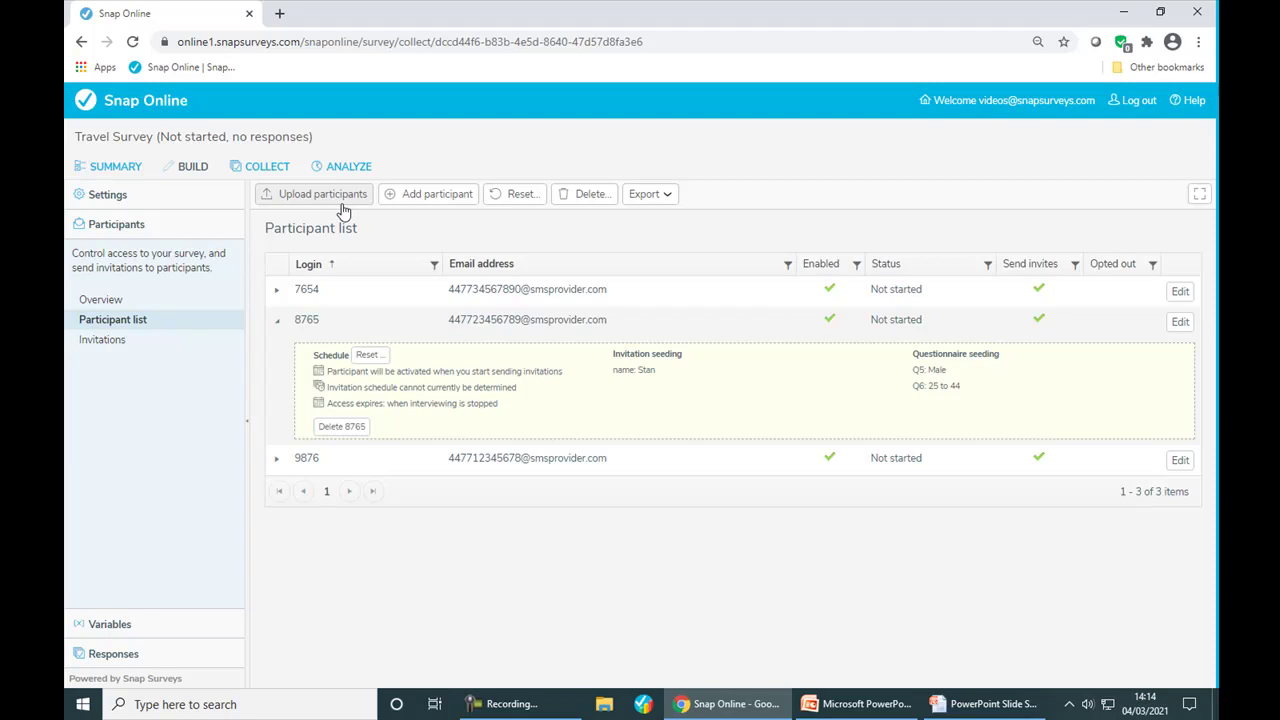
# Add a plain text invitation for the participants with the subject "Travel Survey"
pyautogui.click(125, 348)
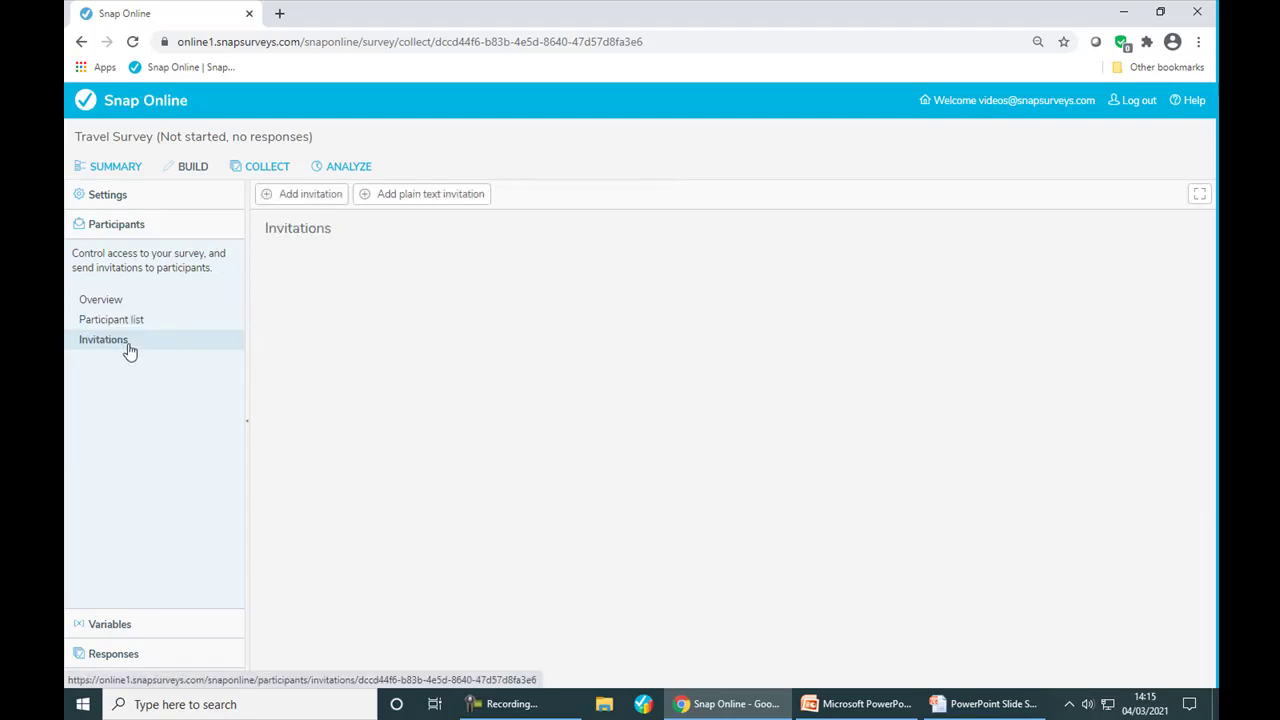
pyautogui.click(423, 194)
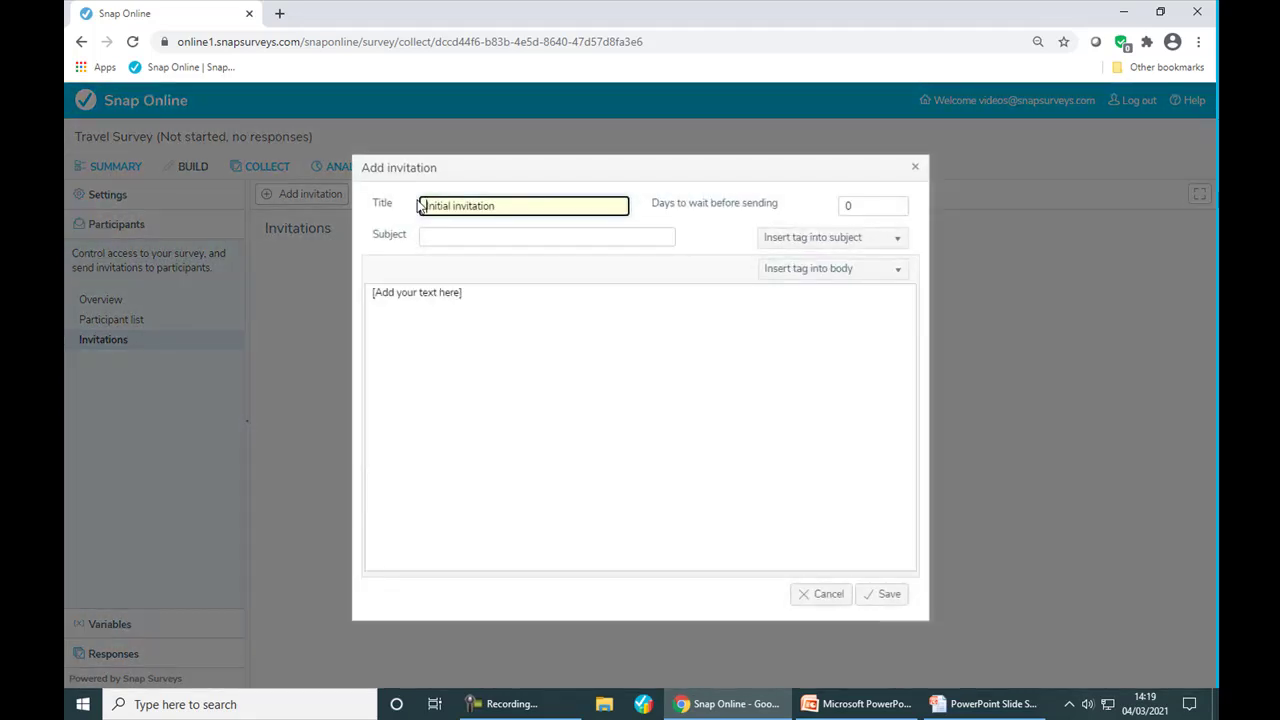
pyautogui.click(423, 236)
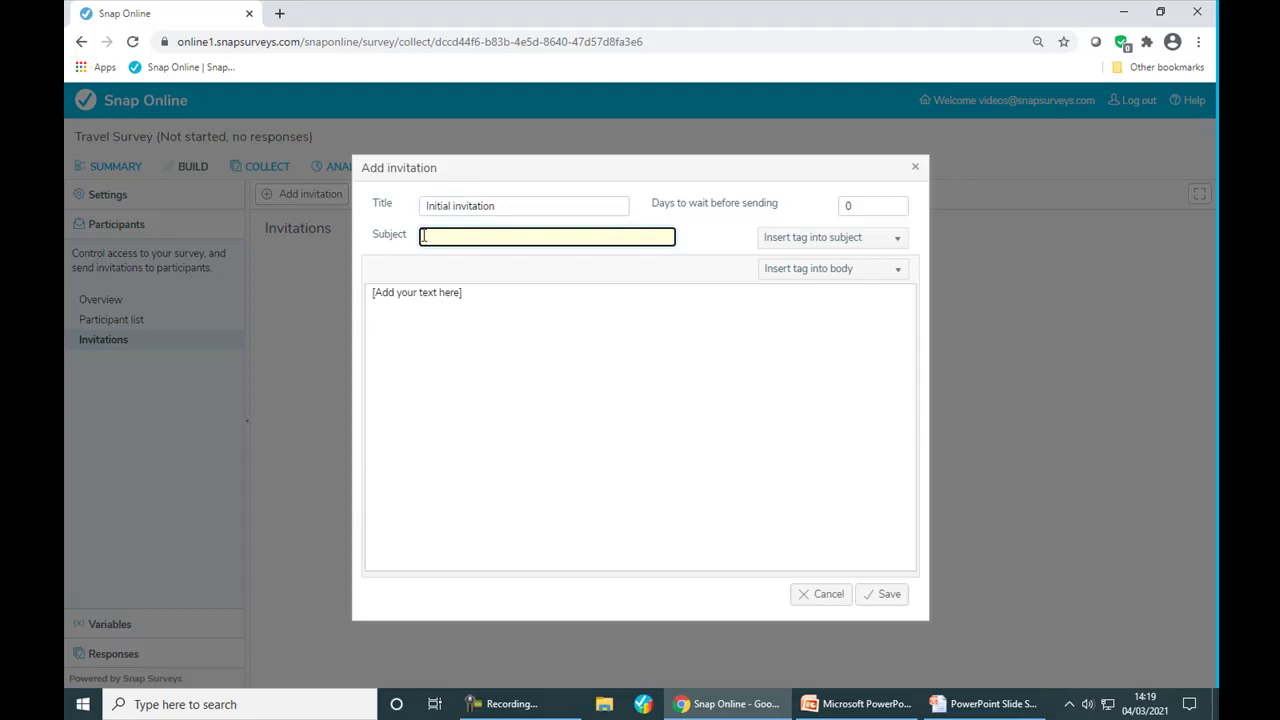
pyautogui.write('Travel Survey')
# Replace the invitation's placeholder body text with the greeting "Hi" followed by the {name} tag
pyautogui.click(466, 292)
pyautogui.write('Hi')
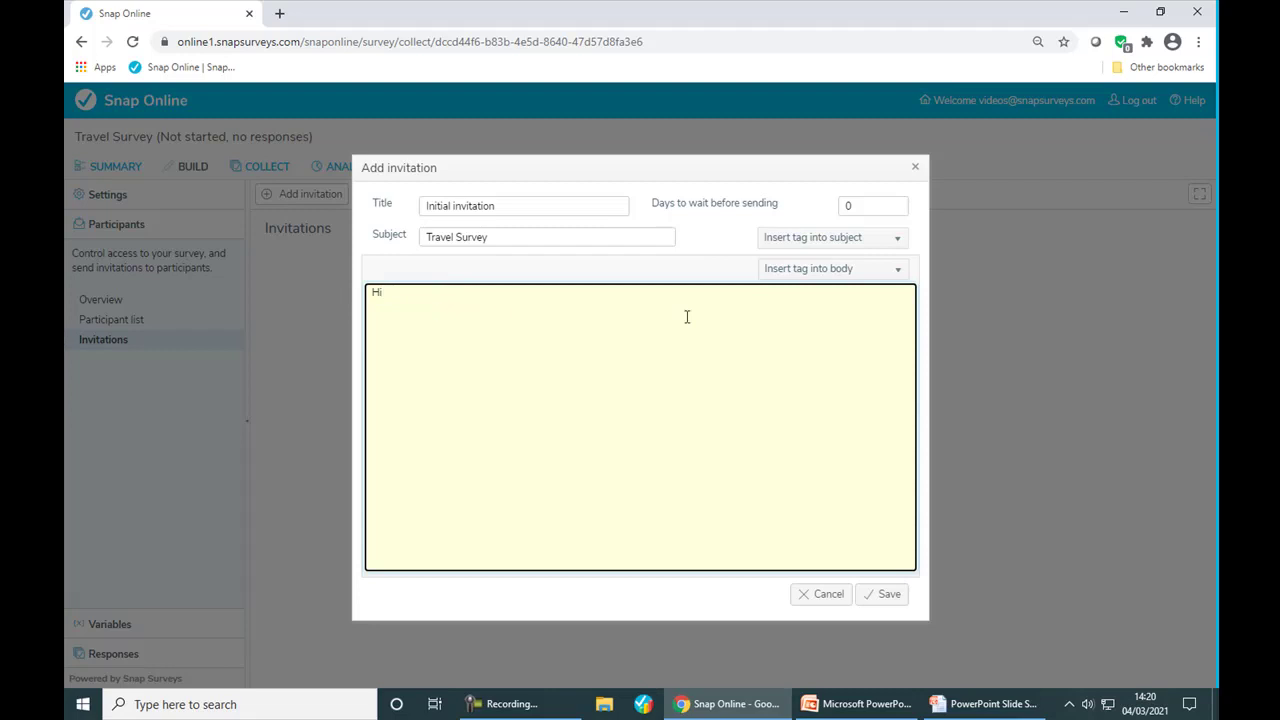
pyautogui.click(803, 270)
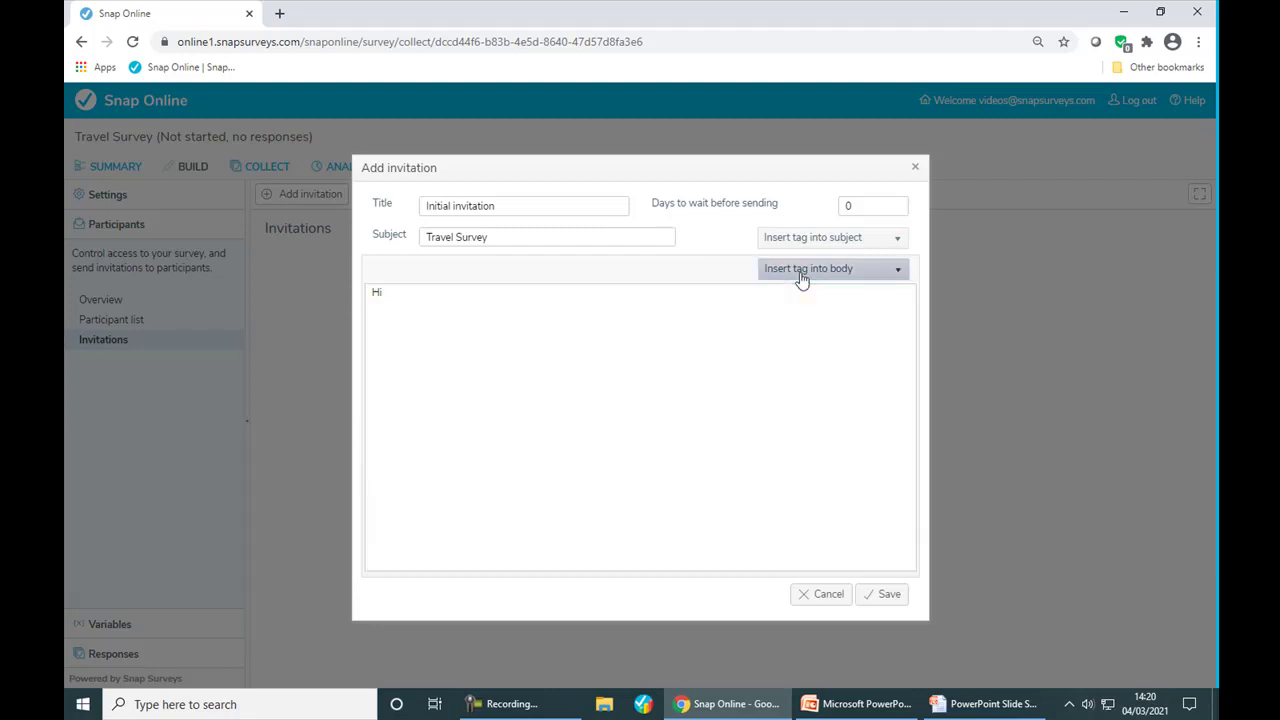
pyautogui.scroll(-1, 807, 320)
pyautogui.click(808, 416)
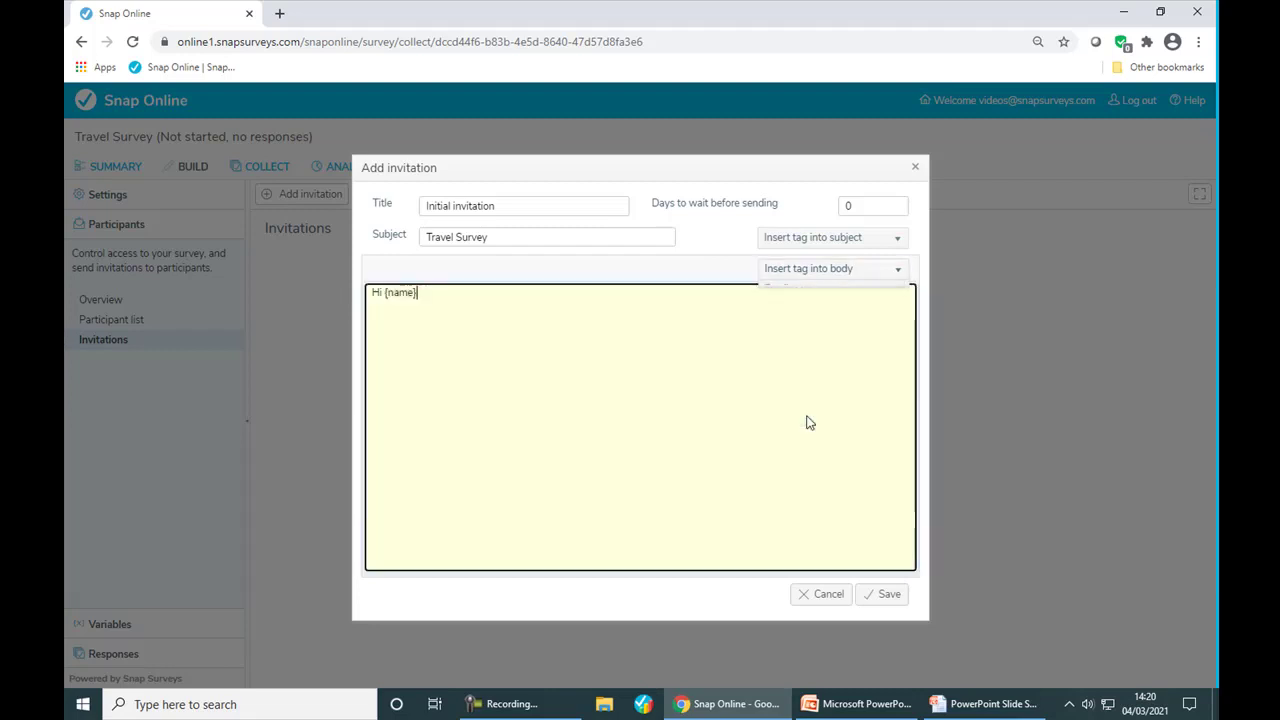
# Add the line "Please complete the survey by clicking the link" to the invitation body, ending with the {SurveyLinkAuto} tag
pyautogui.press('Return')
pyautogui.write('Pleas')
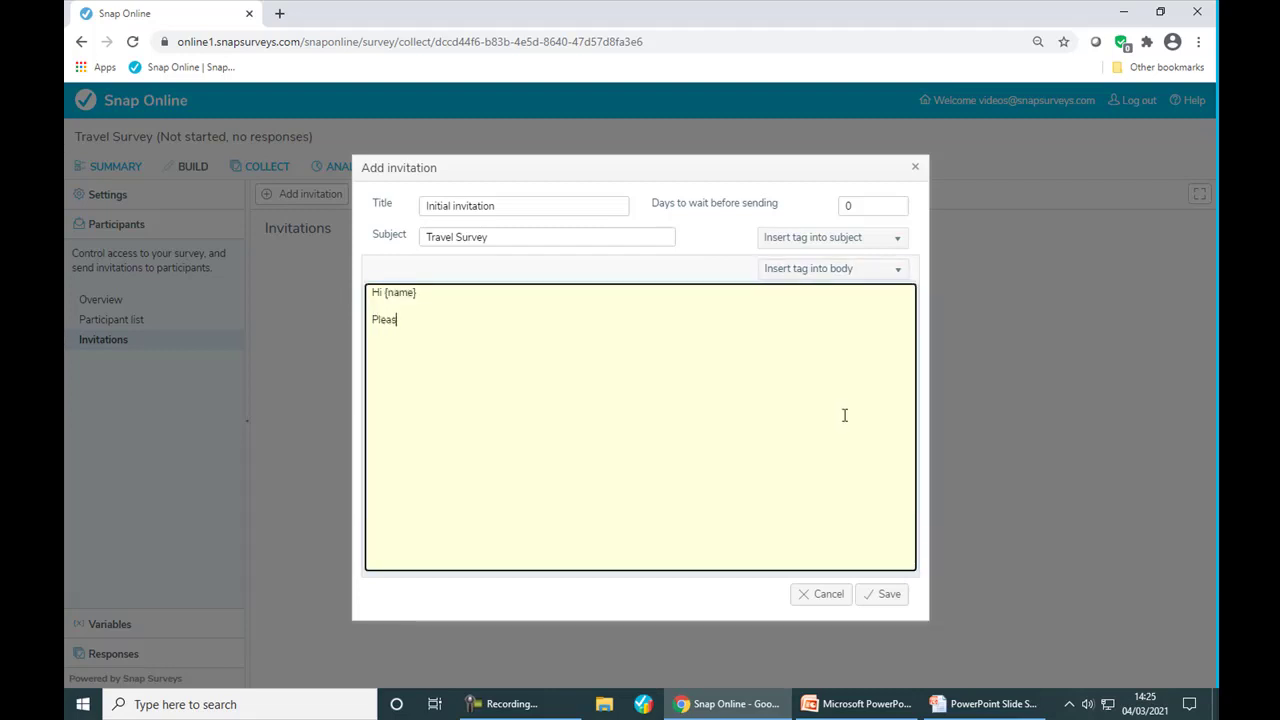
pyautogui.write('e complete the survey by')
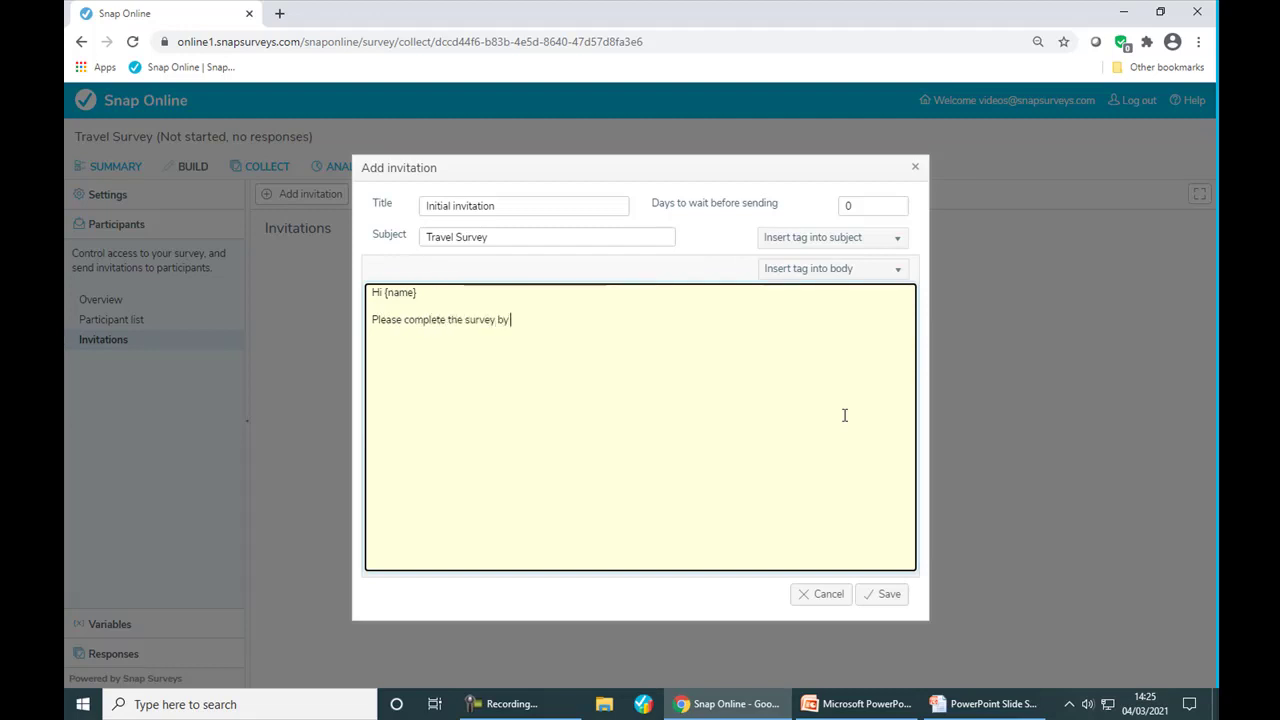
pyautogui.write(' clicking the link')
pyautogui.click(885, 284)
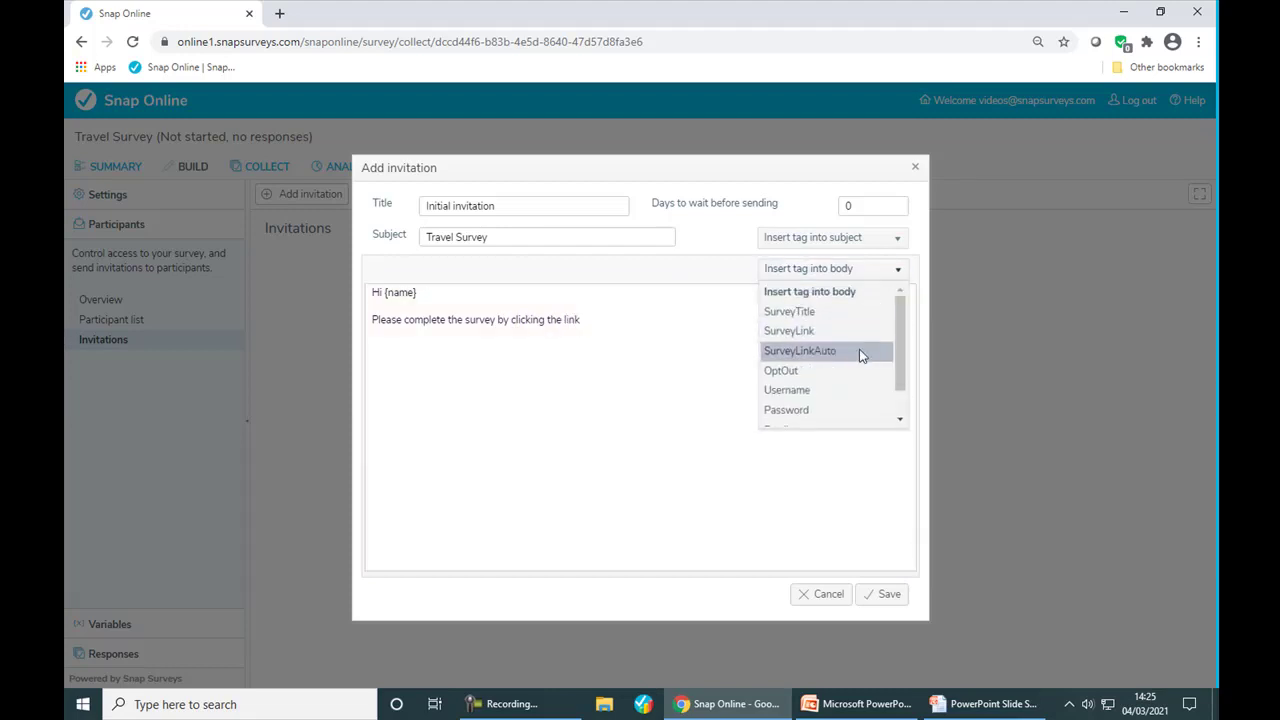
pyautogui.click(860, 351)
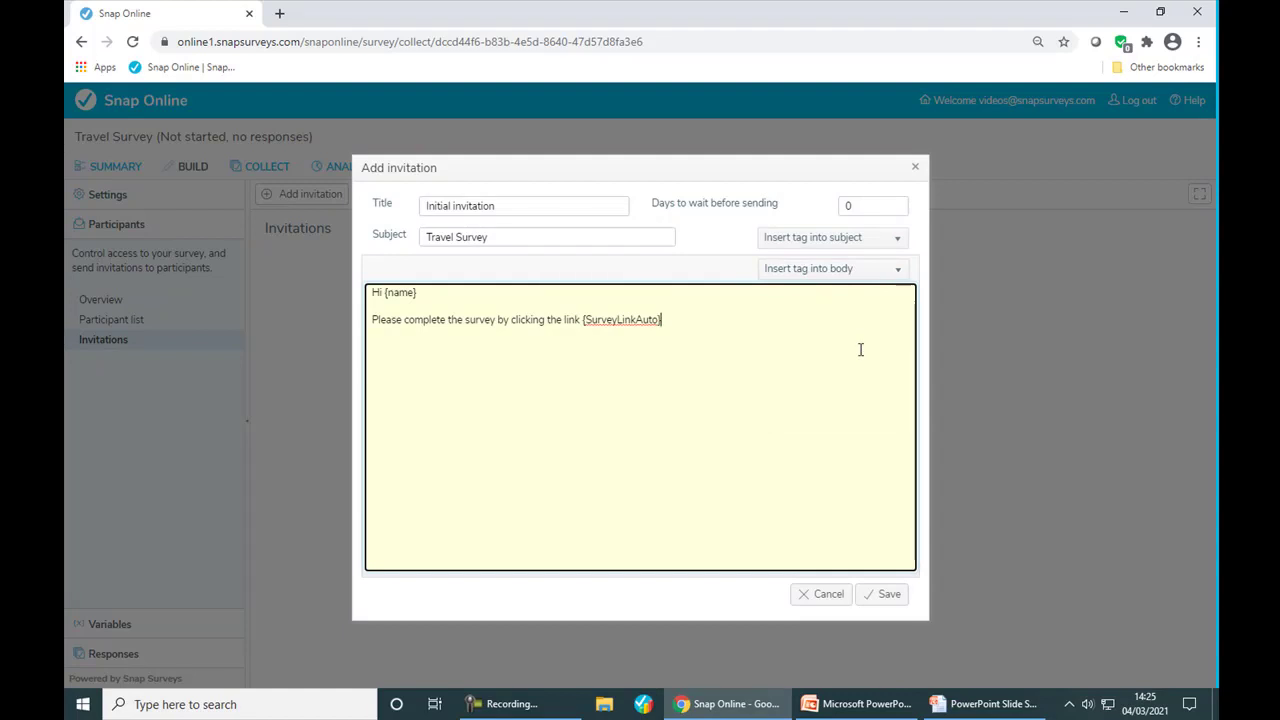
# Sign off the invitation body with "The Conference Team" and save the invitation
pyautogui.press('Return')
pyautogui.write('The Conference T')
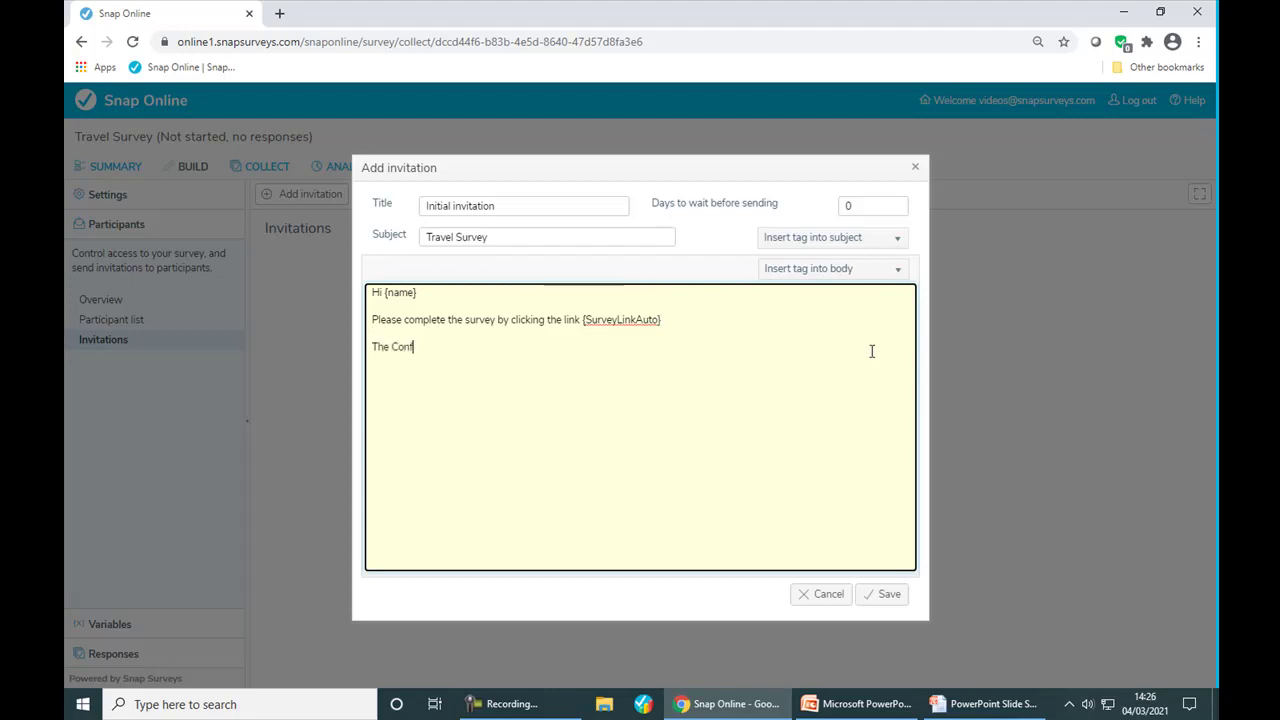
pyautogui.write('eam')
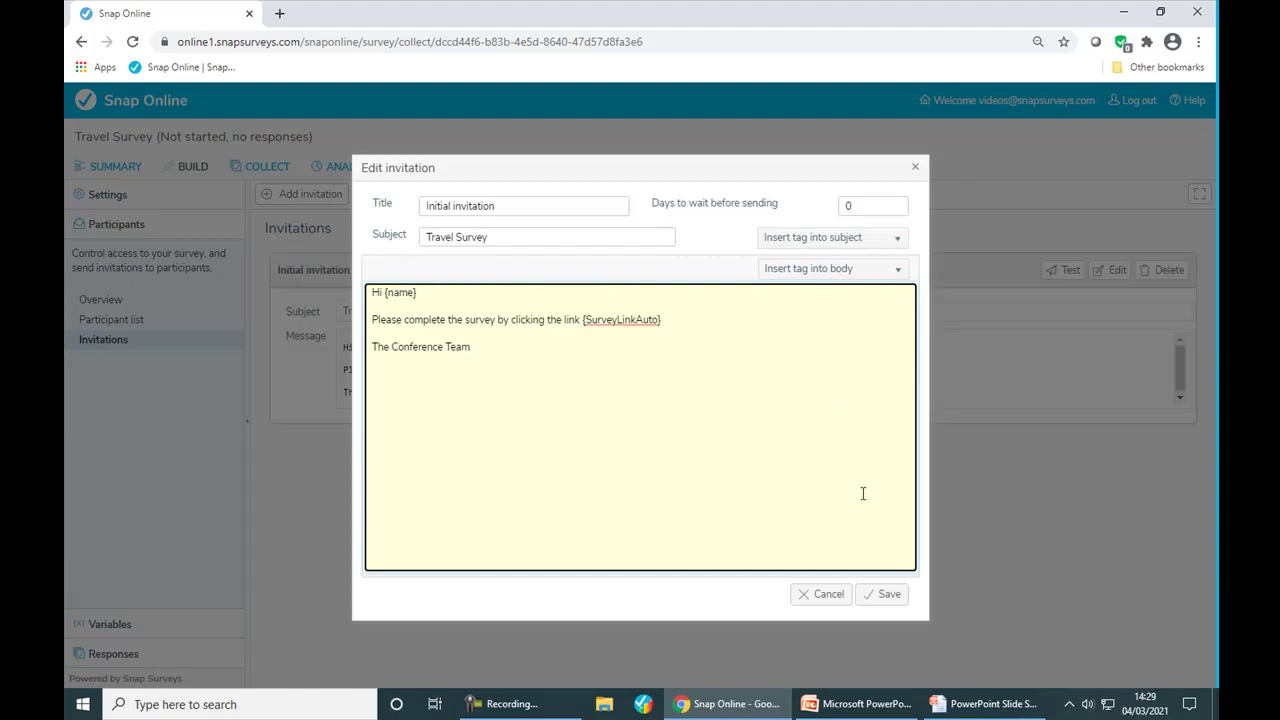
pyautogui.click(886, 594)
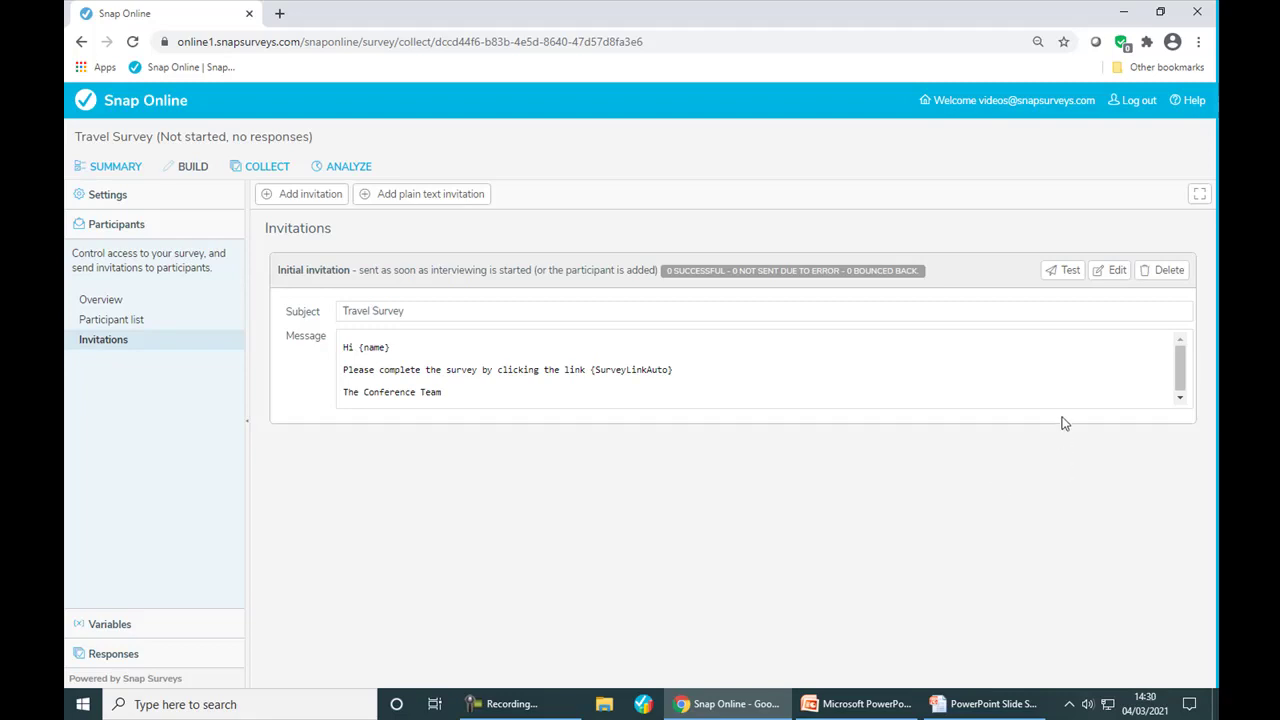
# View the test message options for the initial invitation and cancel without sending a test email
pyautogui.click(1066, 284)
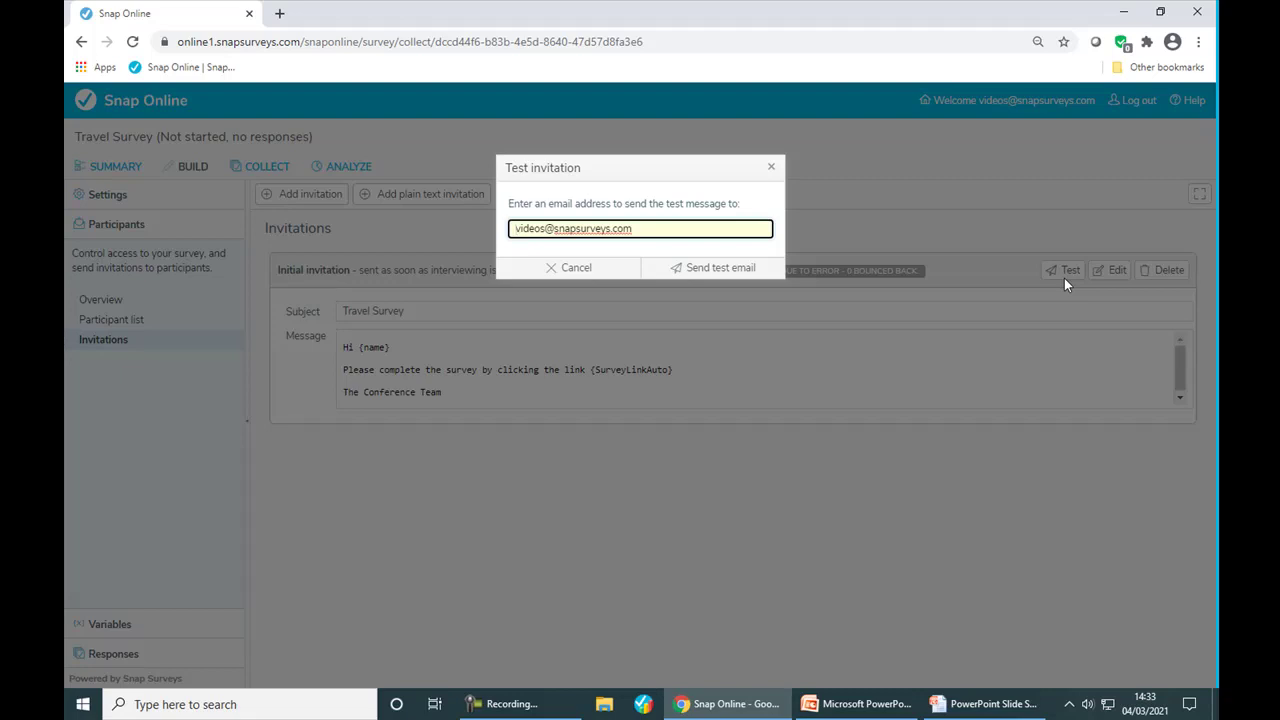
pyautogui.click(588, 270)
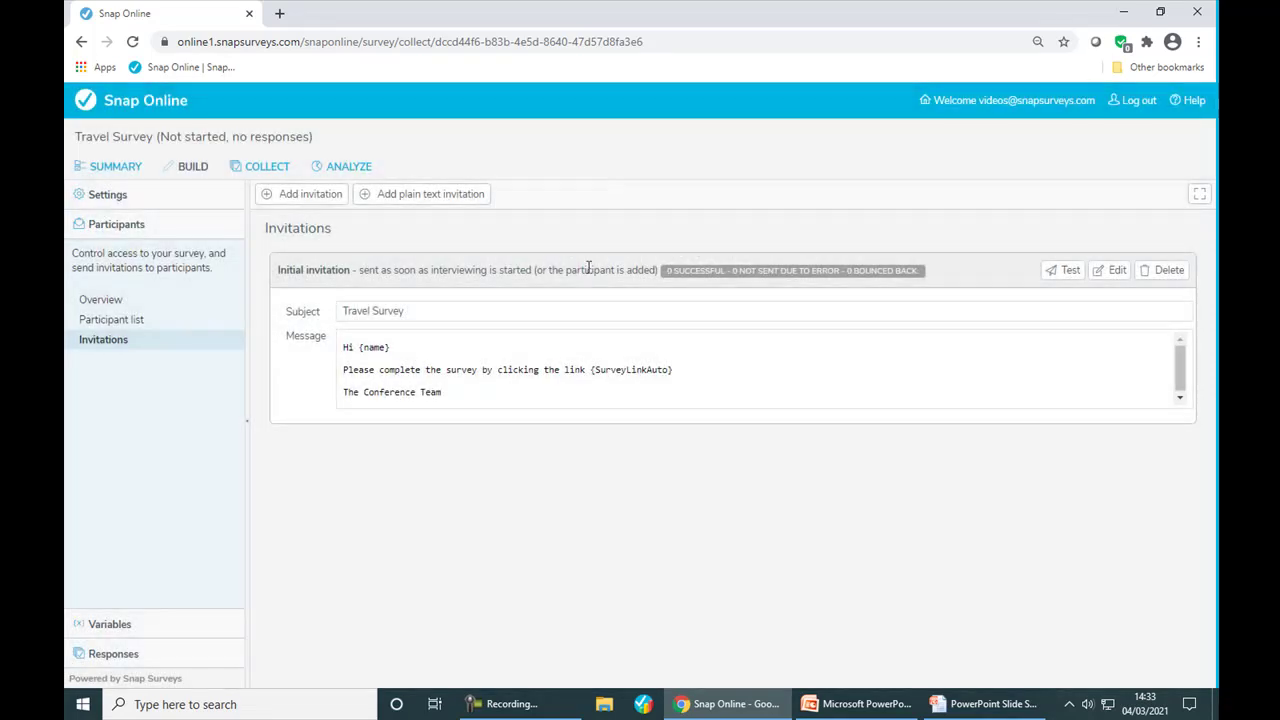
# Start interviewing for the Travel Survey immediately, sending invitations to participants according to the days set per invitation
pyautogui.click(258, 170)
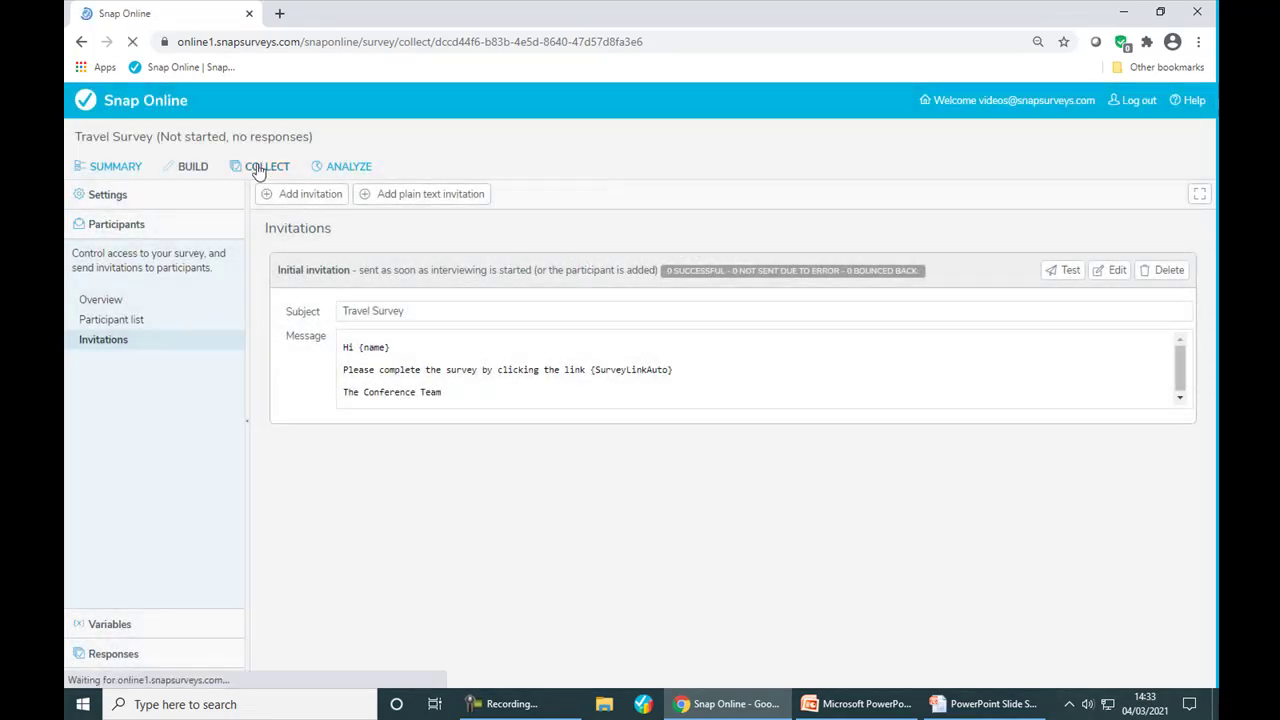
pyautogui.click(532, 295)
pyautogui.click(668, 259)
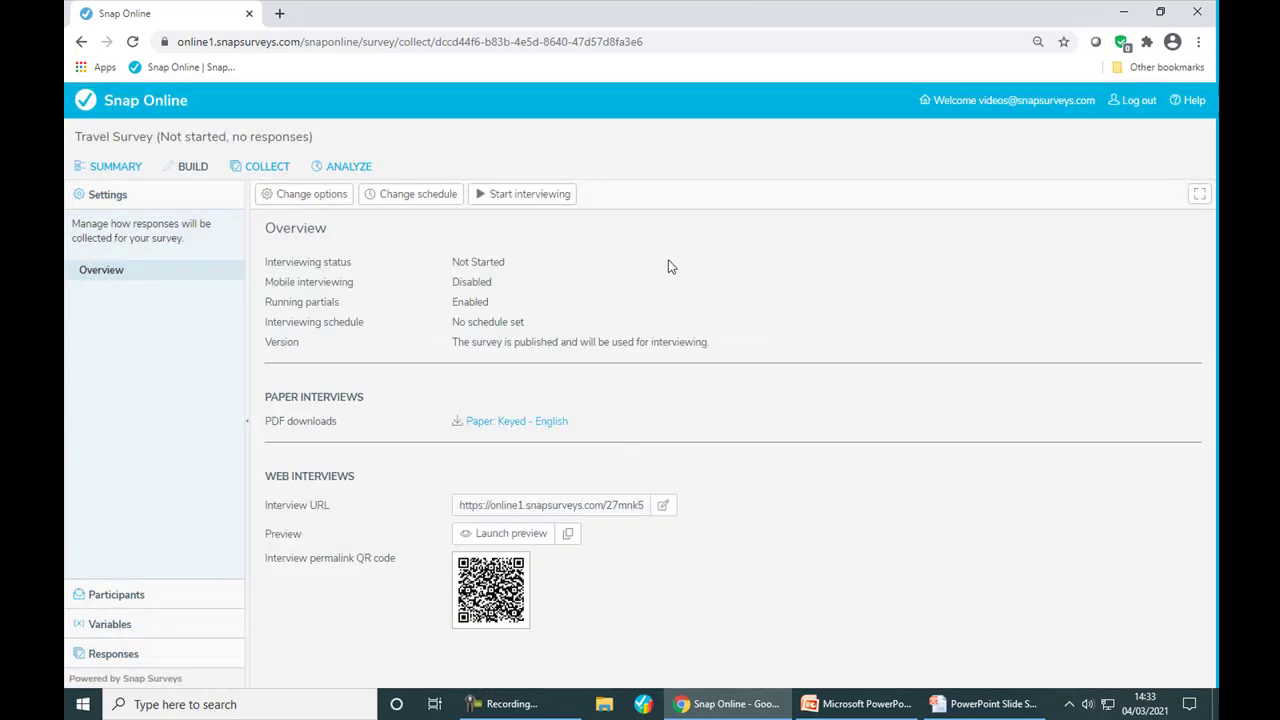
pyautogui.click(511, 198)
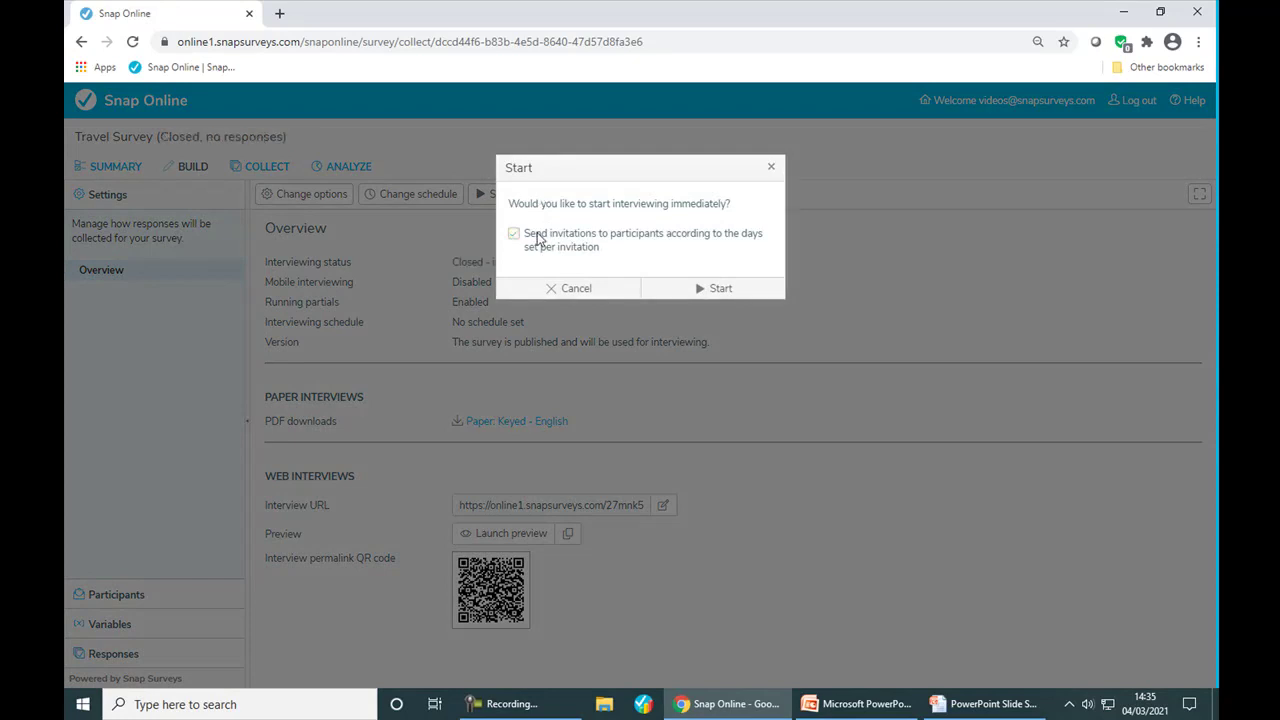
pyautogui.click(564, 250)
pyautogui.click(667, 290)
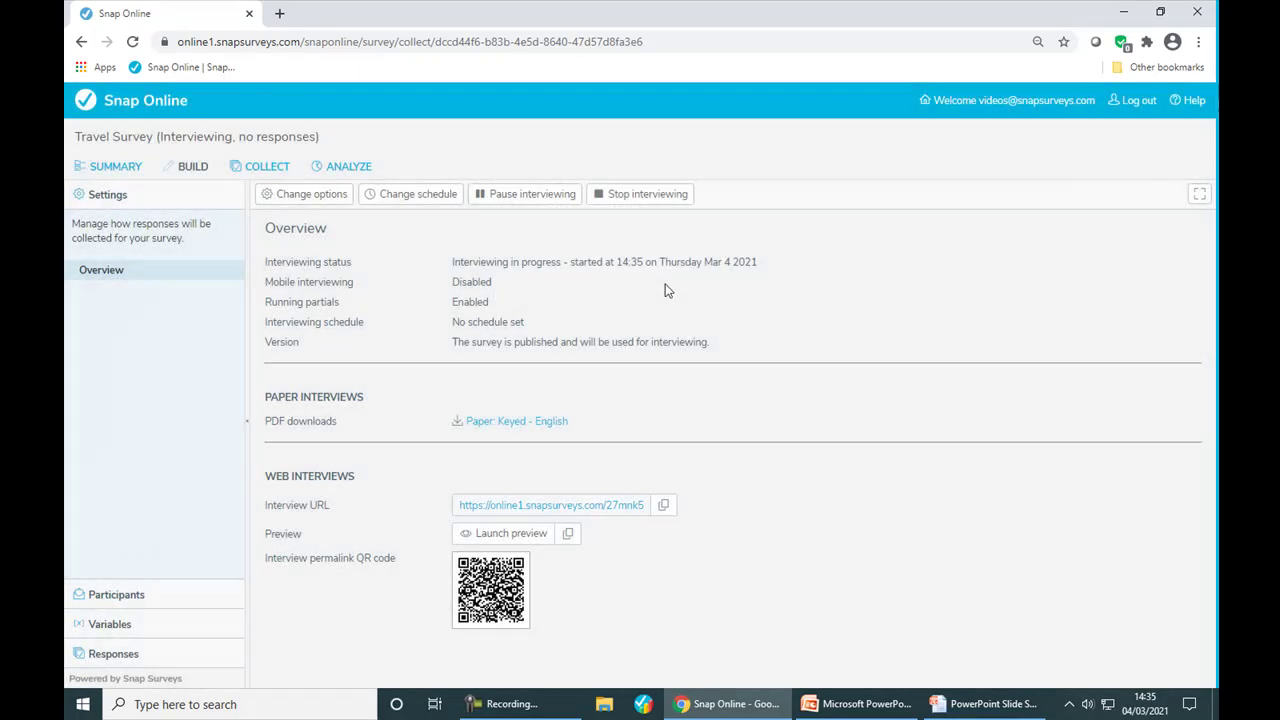